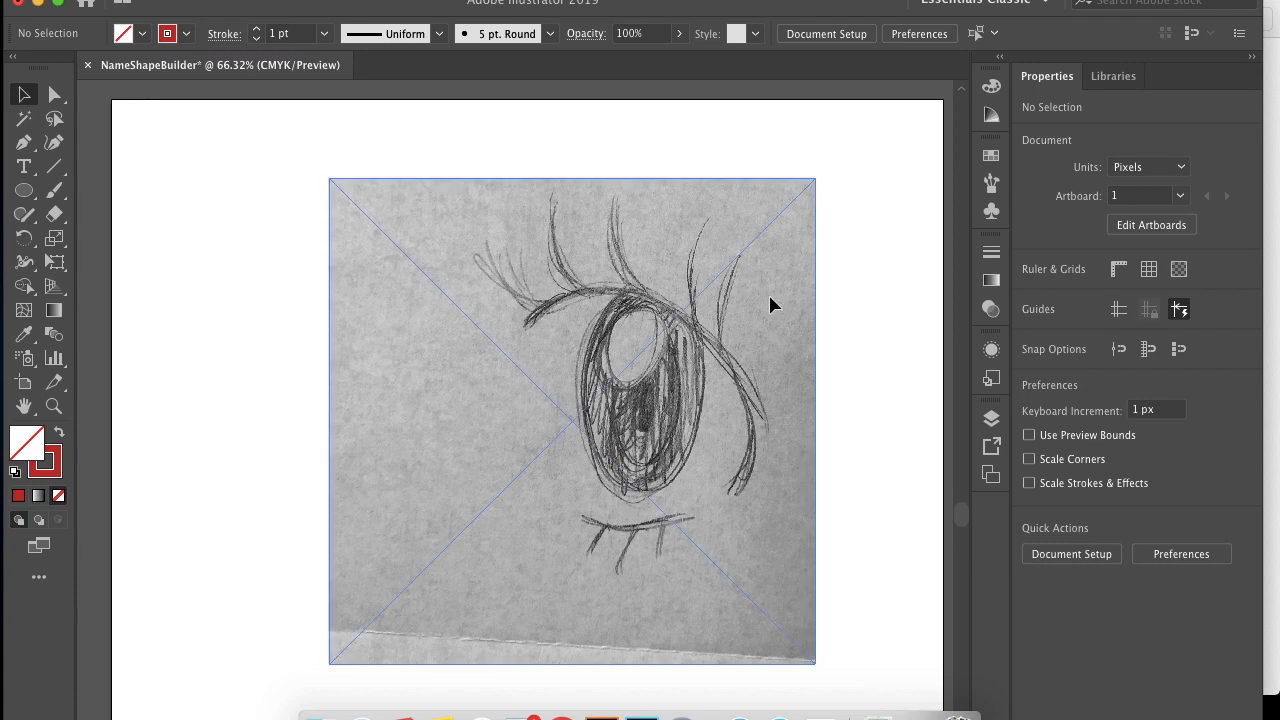
# - Lock the layer holding the eye sketch image and add a new layer above it
pyautogui.click(992, 420)
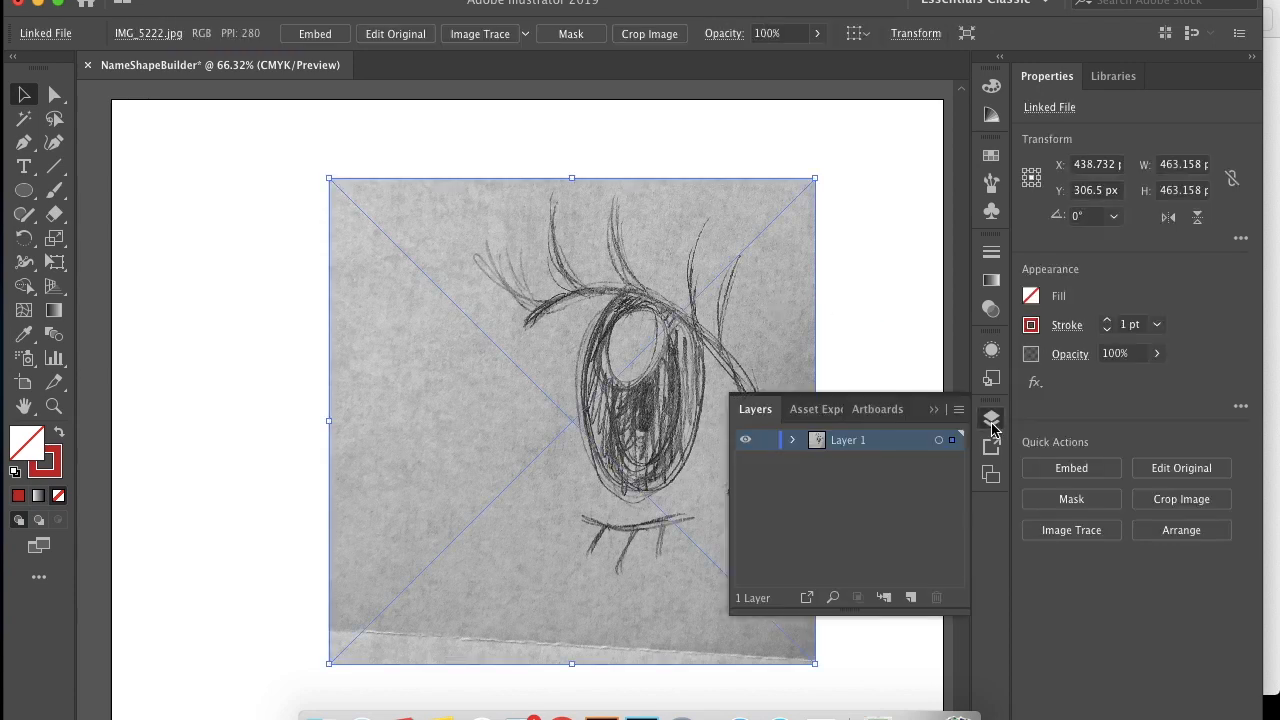
pyautogui.click(769, 441)
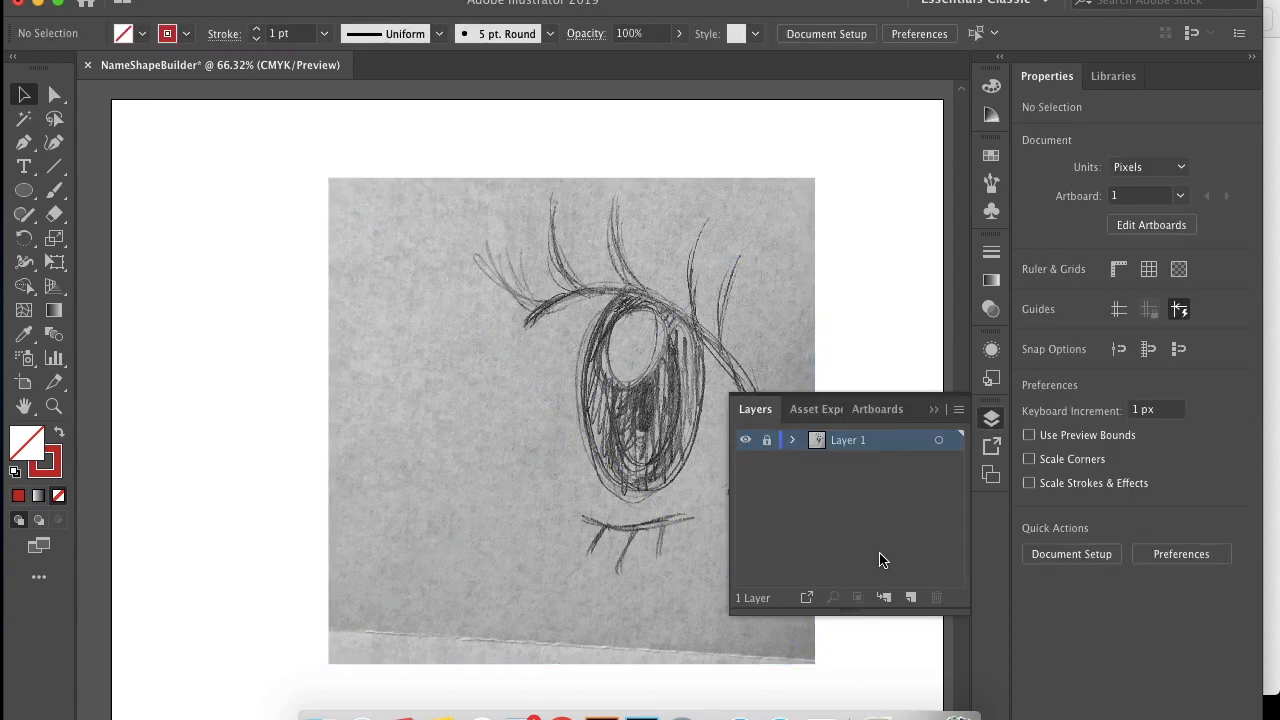
pyautogui.click(911, 597)
# - Rename the locked image layer to "sketch" and make Layer 2 the active layer
pyautogui.doubleClick(841, 462)
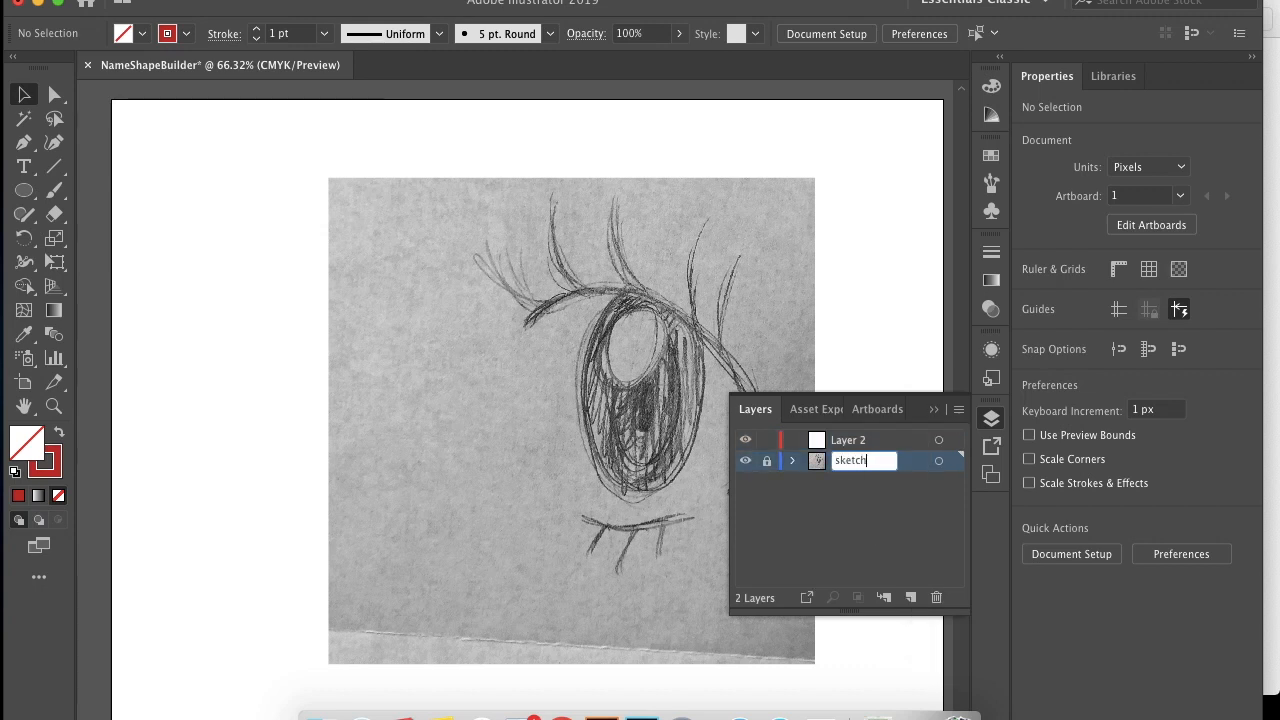
pyautogui.press('Return')
pyautogui.click(866, 442)
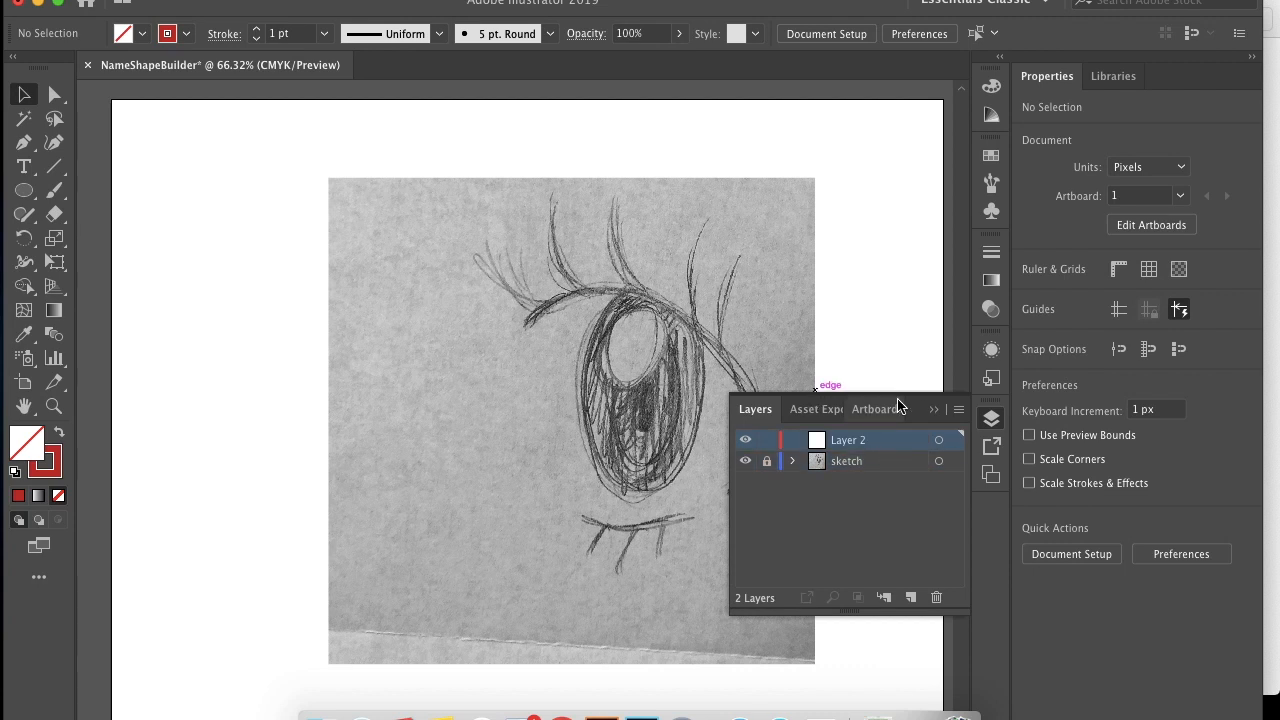
pyautogui.click(935, 409)
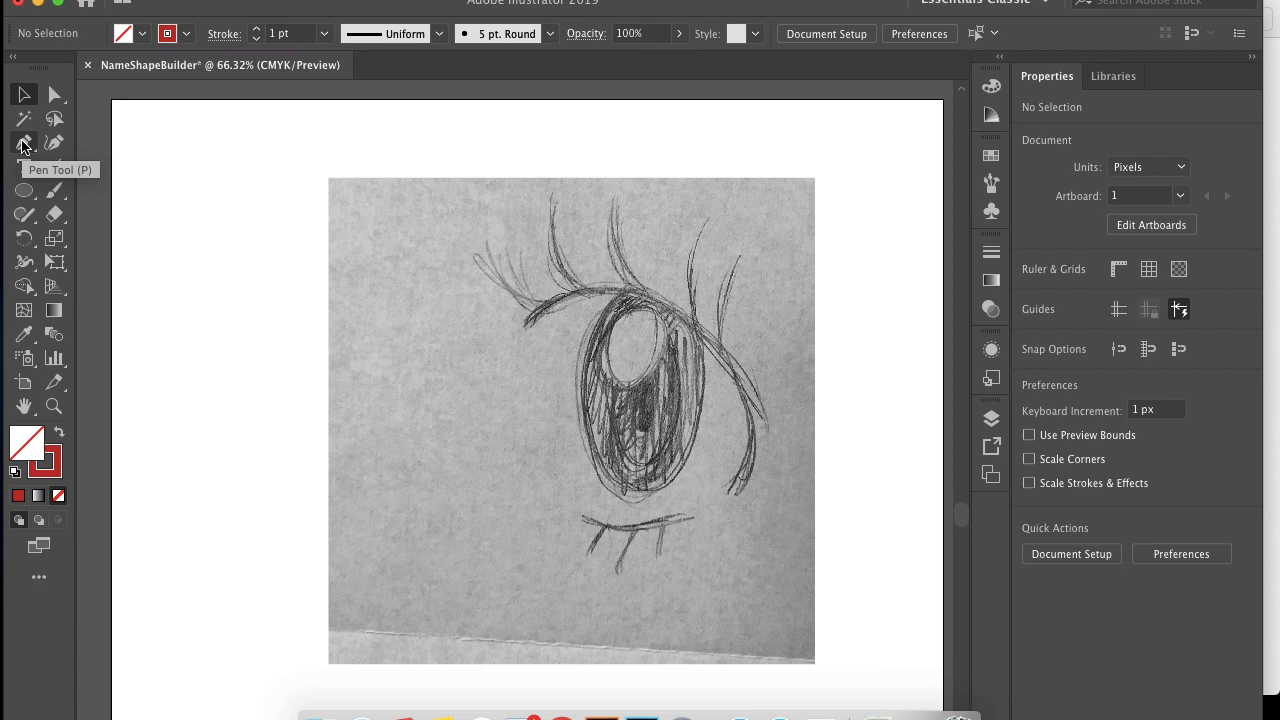
# - Trace the upper eyelid line of the sketch as a closed curved crescent with the Pen tool
pyautogui.click(24, 146)
pyautogui.moveTo(521, 324); pyautogui.dragTo(673, 289)
pyautogui.moveTo(757, 434)
pyautogui.mouseDown()
pyautogui.moveTo(766, 522)
pyautogui.moveTo(737, 503)
pyautogui.moveTo(763, 437)
pyautogui.moveTo(726, 509)
pyautogui.moveTo(750, 438)
pyautogui.mouseUp()
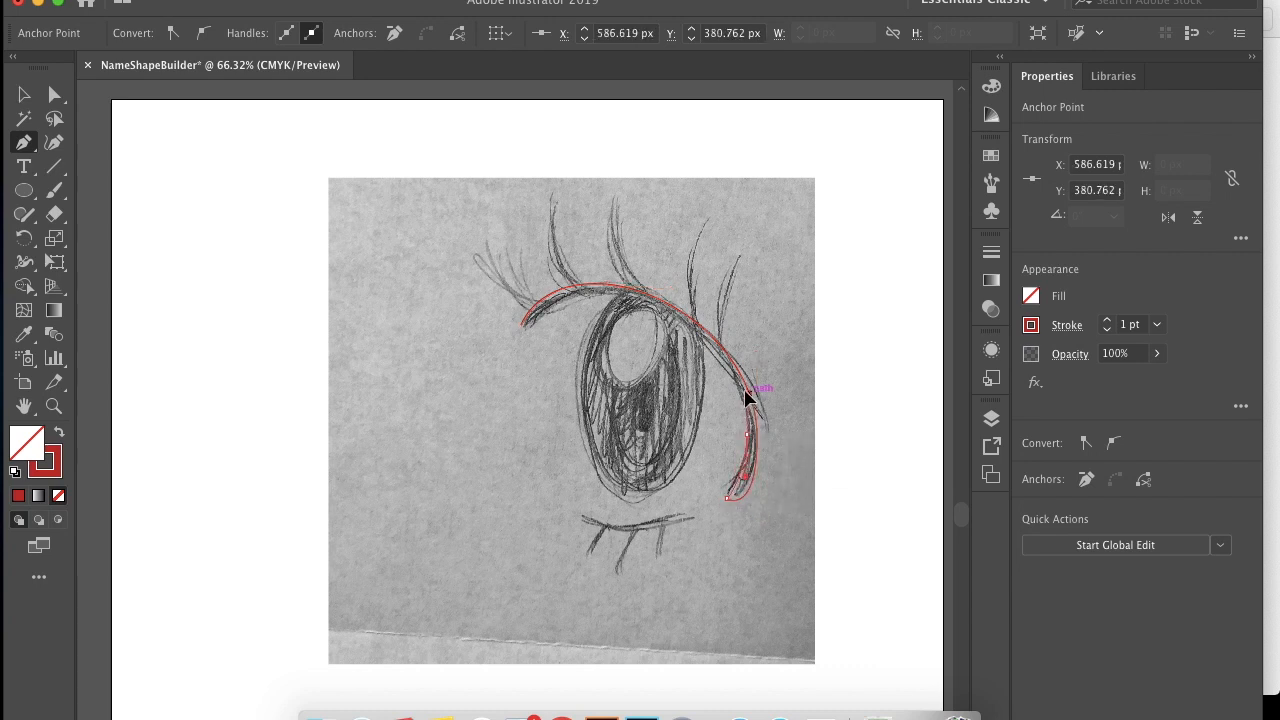
pyautogui.moveTo(742, 380); pyautogui.dragTo(530, 268)
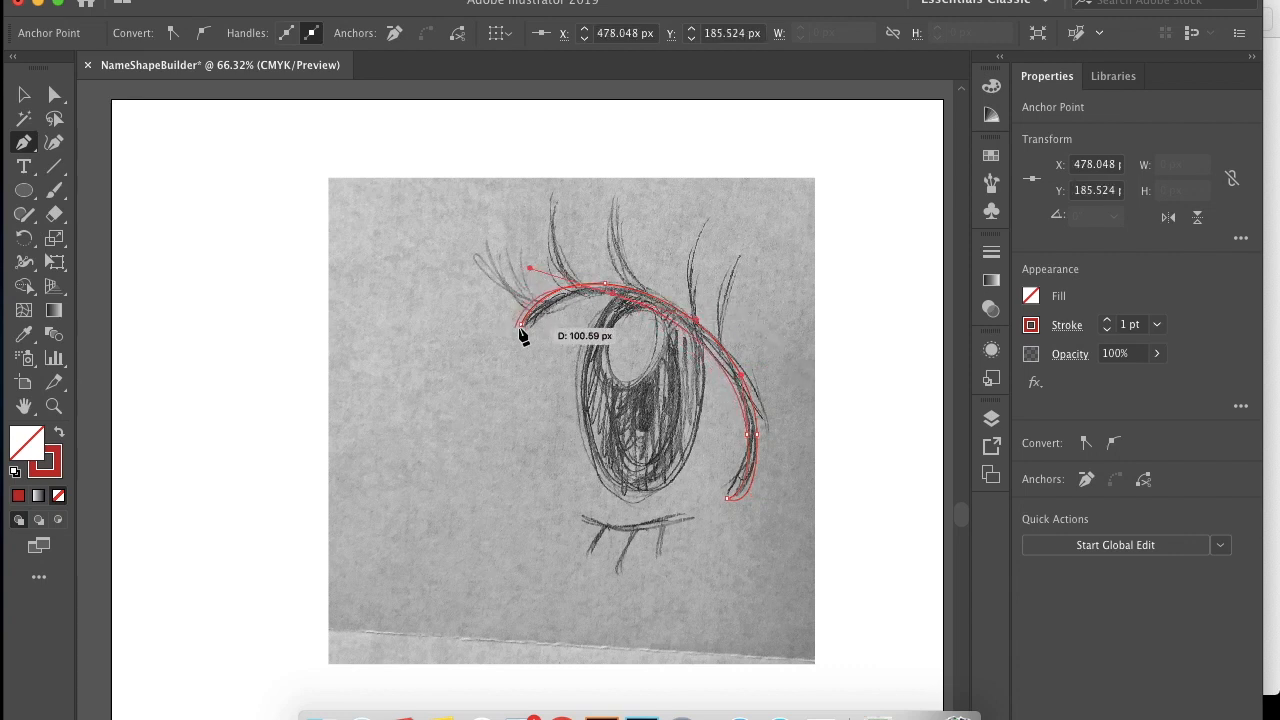
pyautogui.click(522, 326)
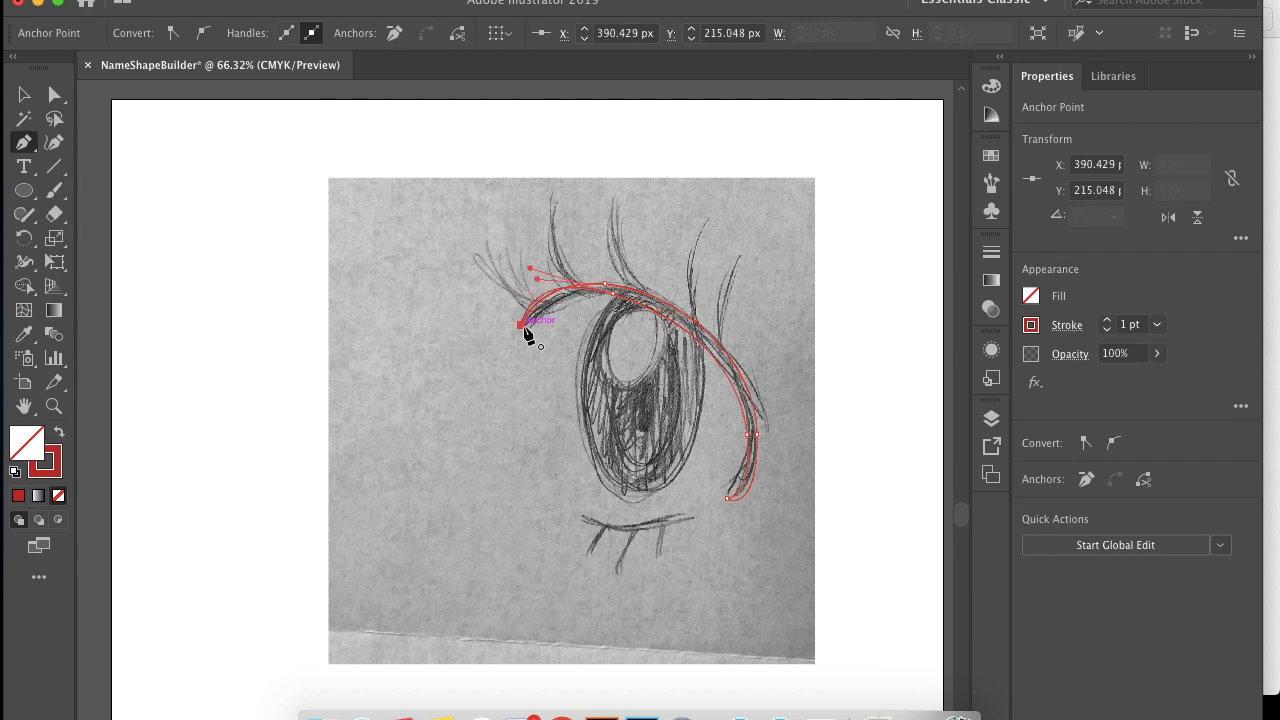
# - Adjust the direction handles of the eyelid crescent's inner top curve and lower outer end to fit the sketch more closely
pyautogui.scroll(5, 527, 335)
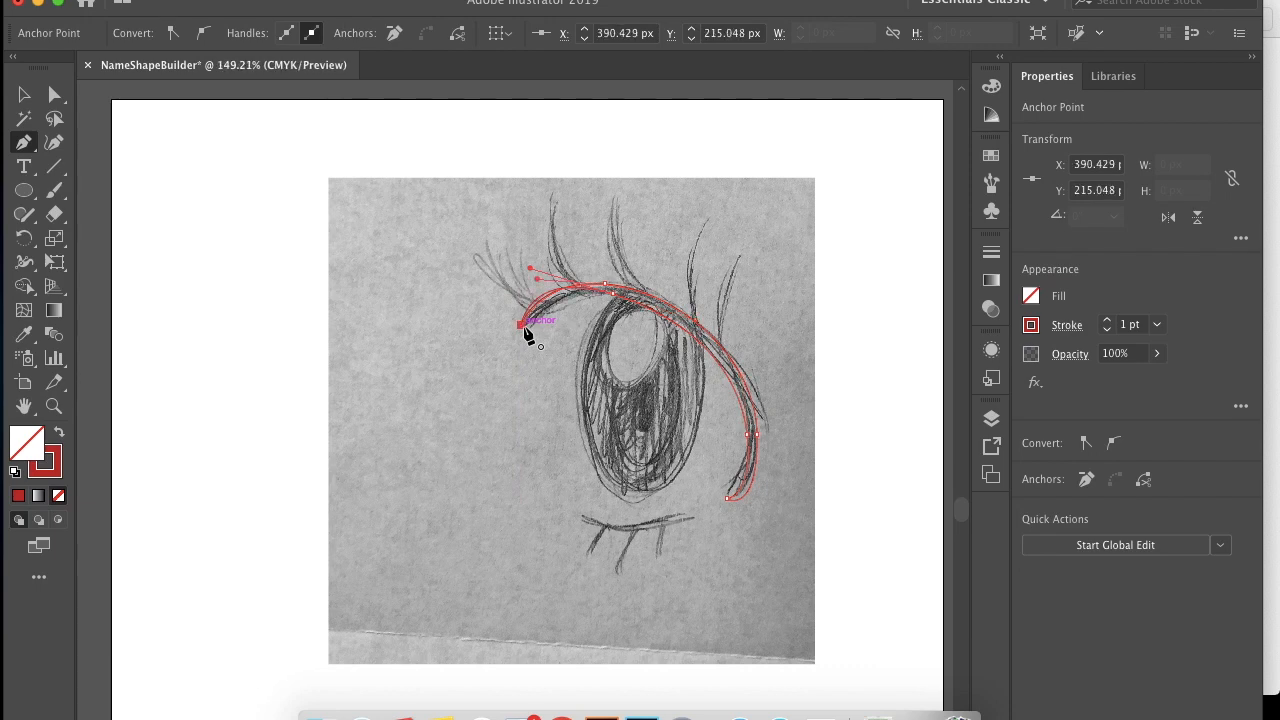
pyautogui.hscroll(10, 527, 335)
pyautogui.scroll(-3, 527, 335)
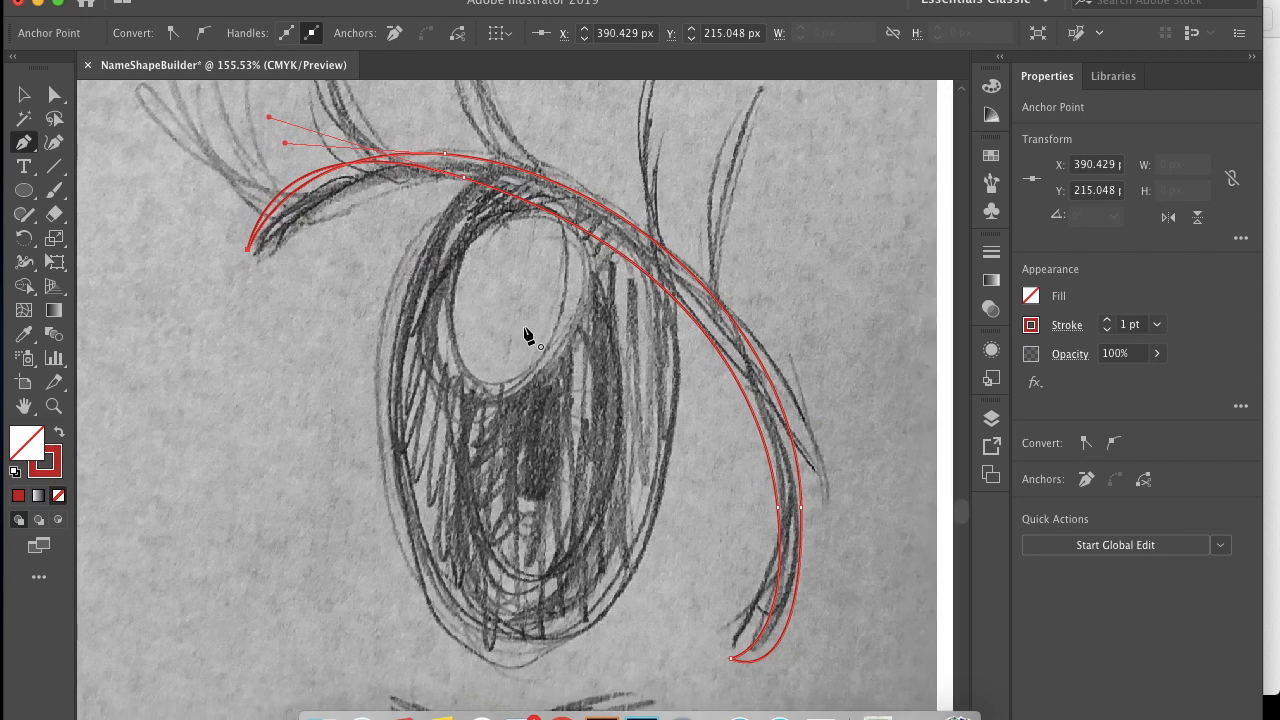
pyautogui.click(58, 96)
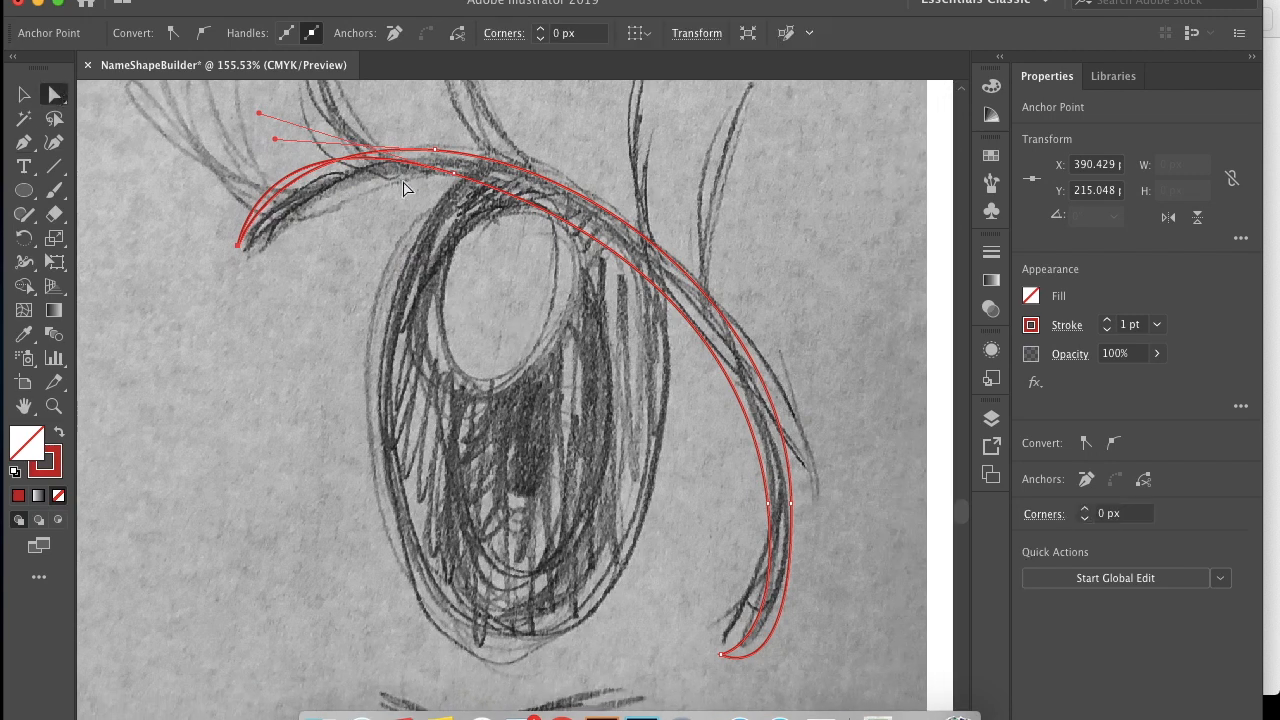
pyautogui.click(458, 174)
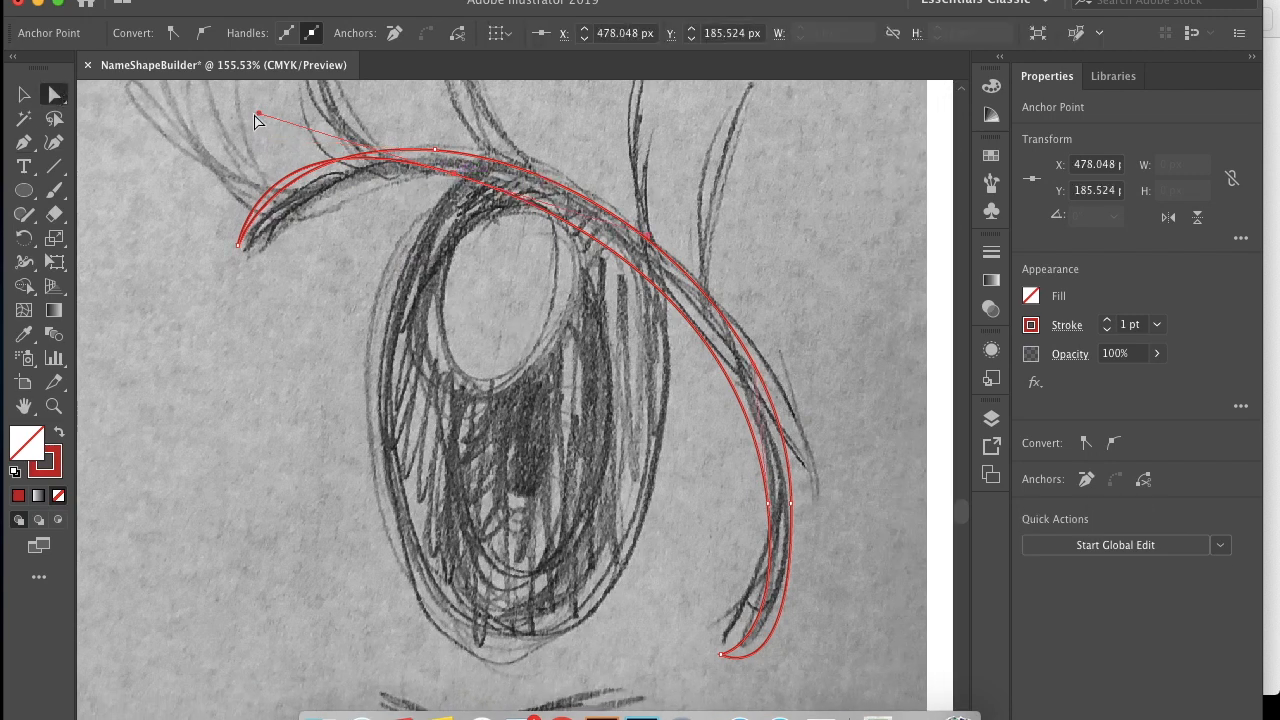
pyautogui.moveTo(258, 118); pyautogui.dragTo(357, 150)
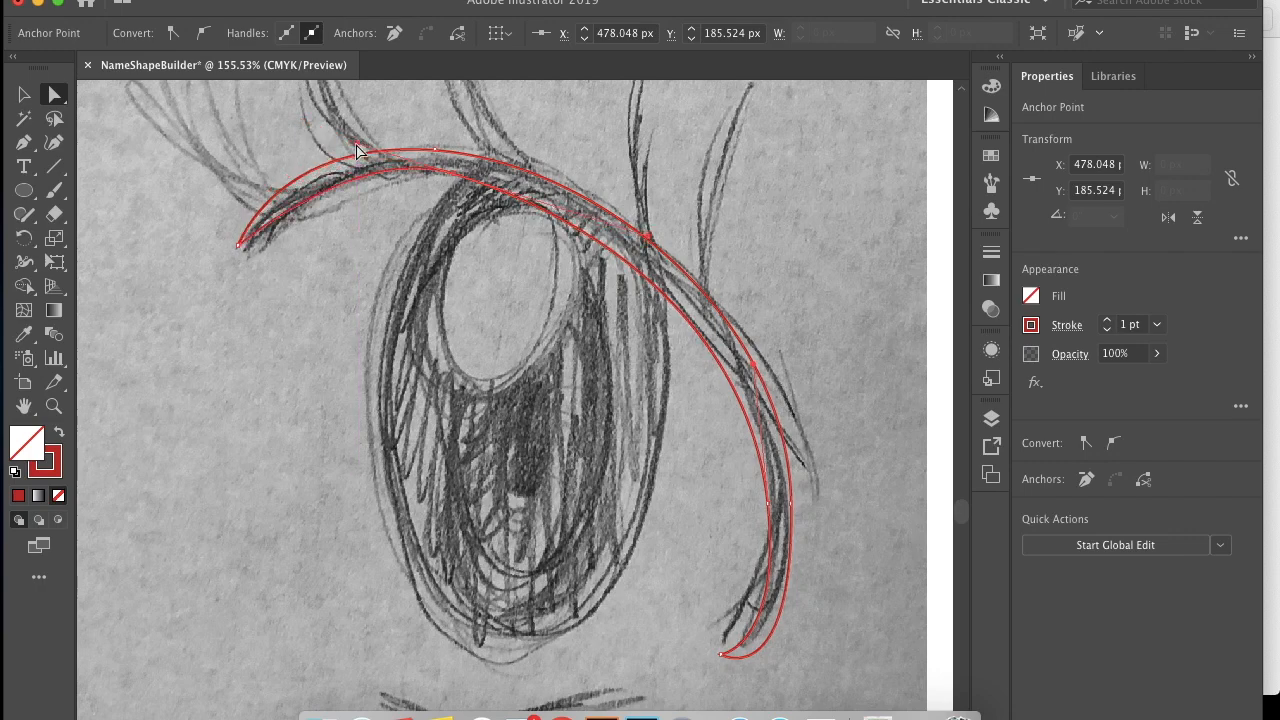
pyautogui.click(724, 654)
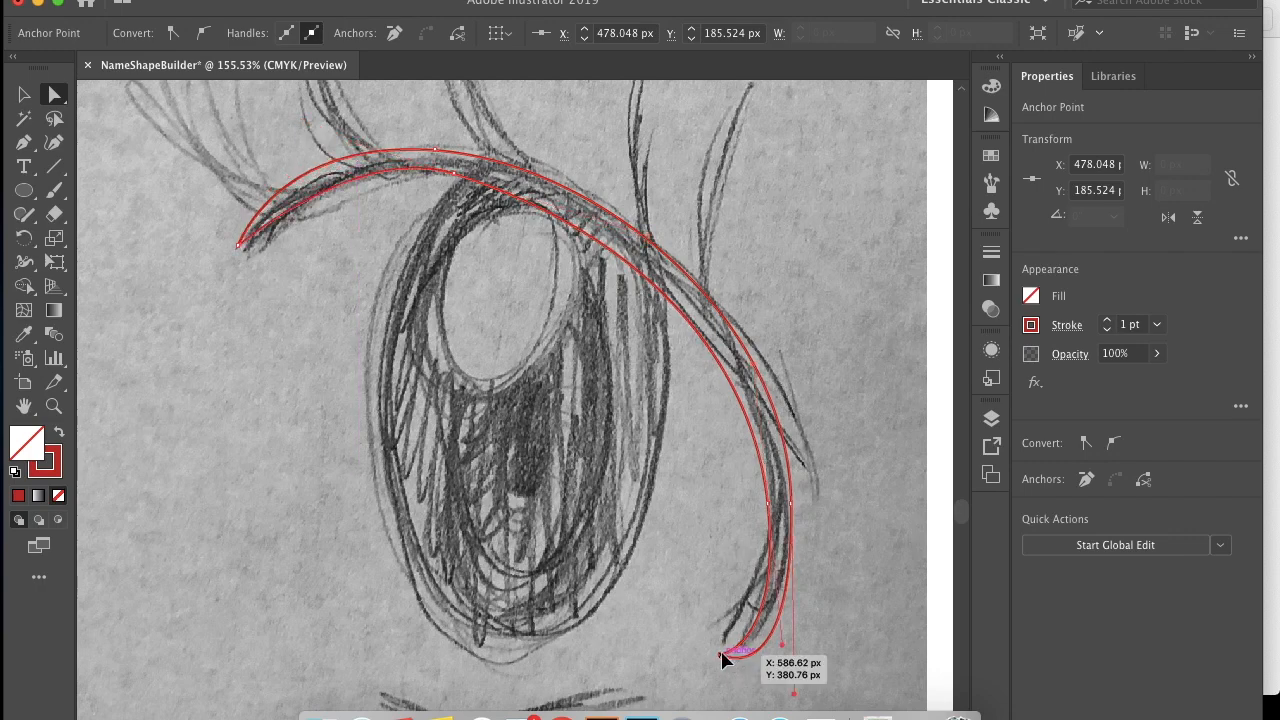
pyautogui.moveTo(794, 693); pyautogui.dragTo(799, 633)
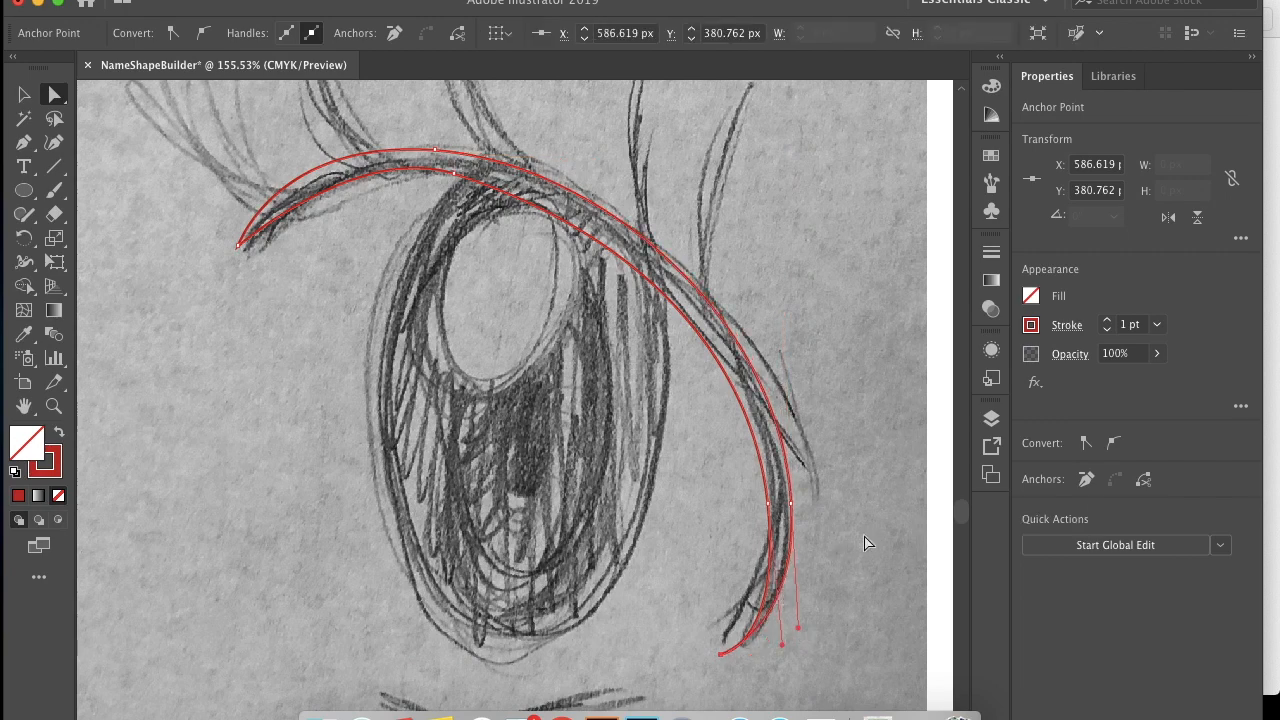
# - Hide the sketch layer and fine-tune the handle of the inner top anchor point on the eyelid crescent
pyautogui.click(992, 420)
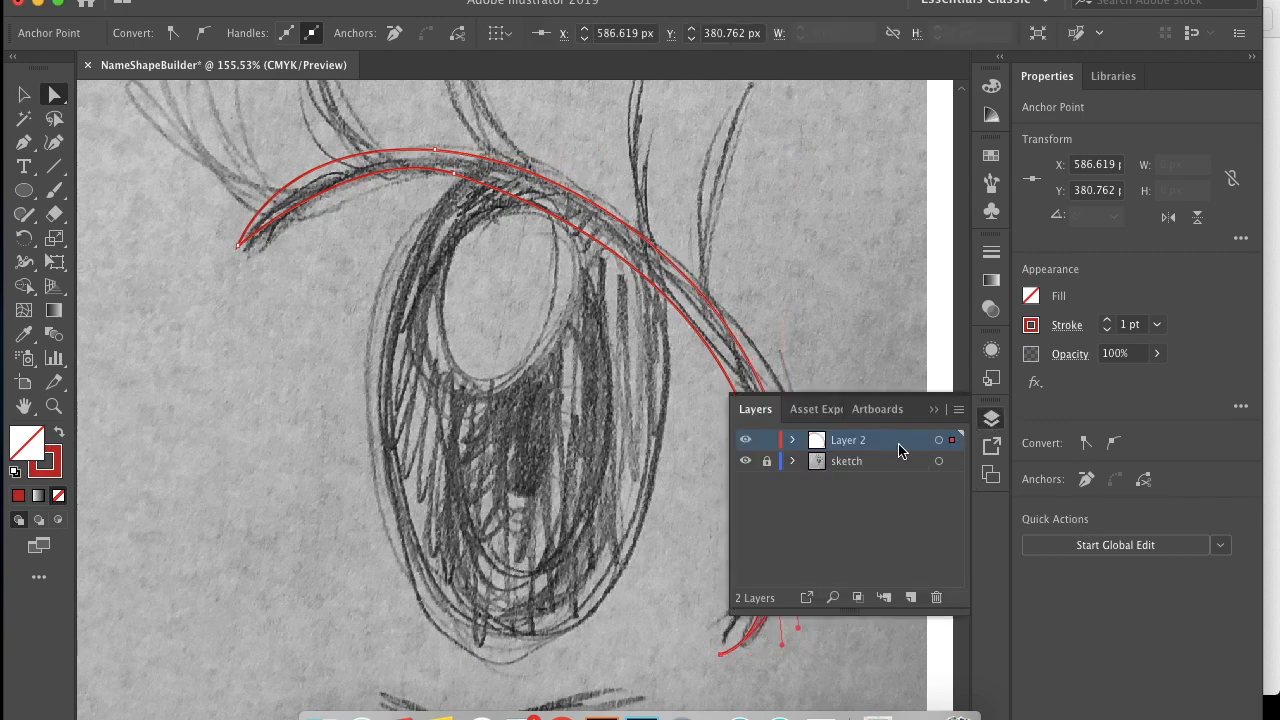
pyautogui.click(745, 462)
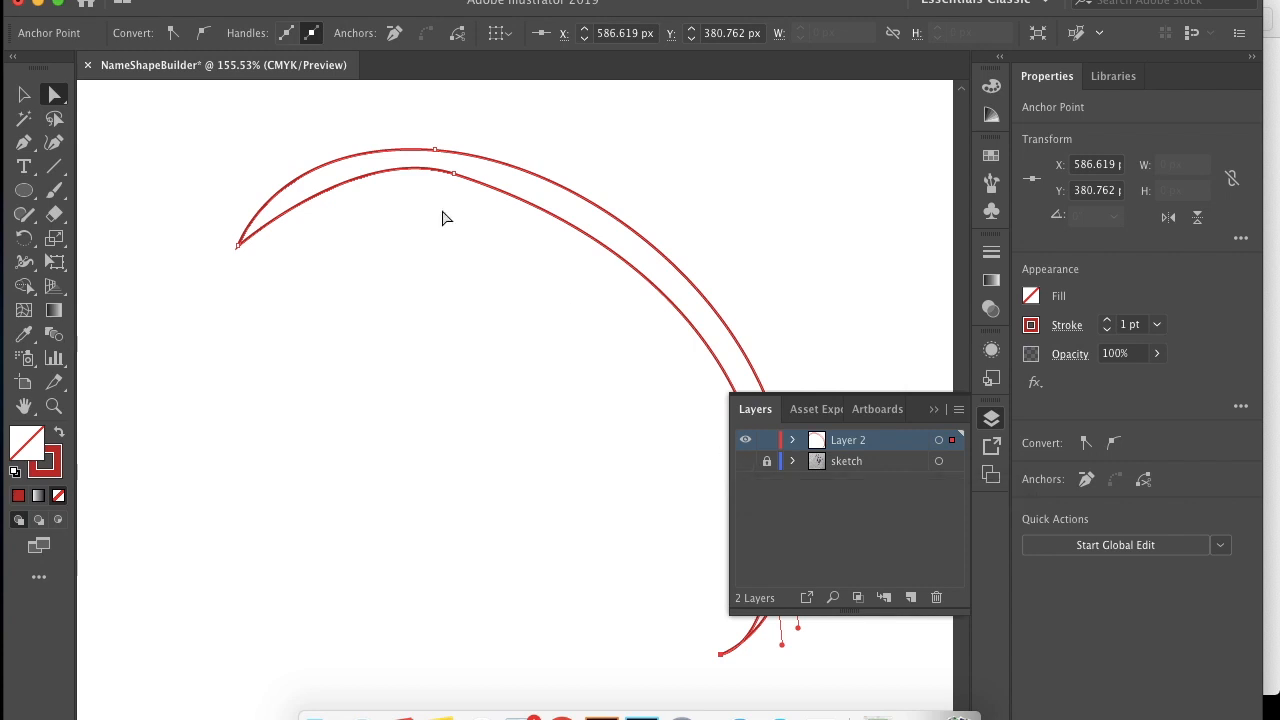
pyautogui.click(456, 175)
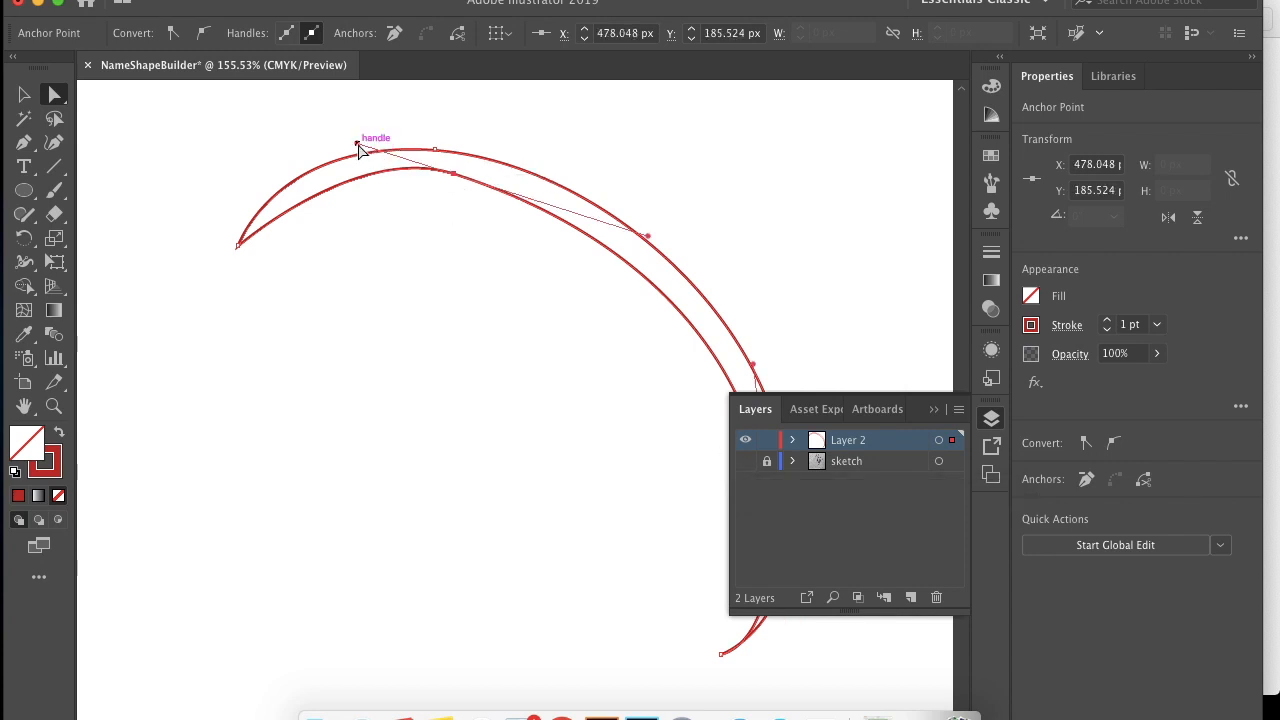
pyautogui.moveTo(357, 144); pyautogui.dragTo(346, 152)
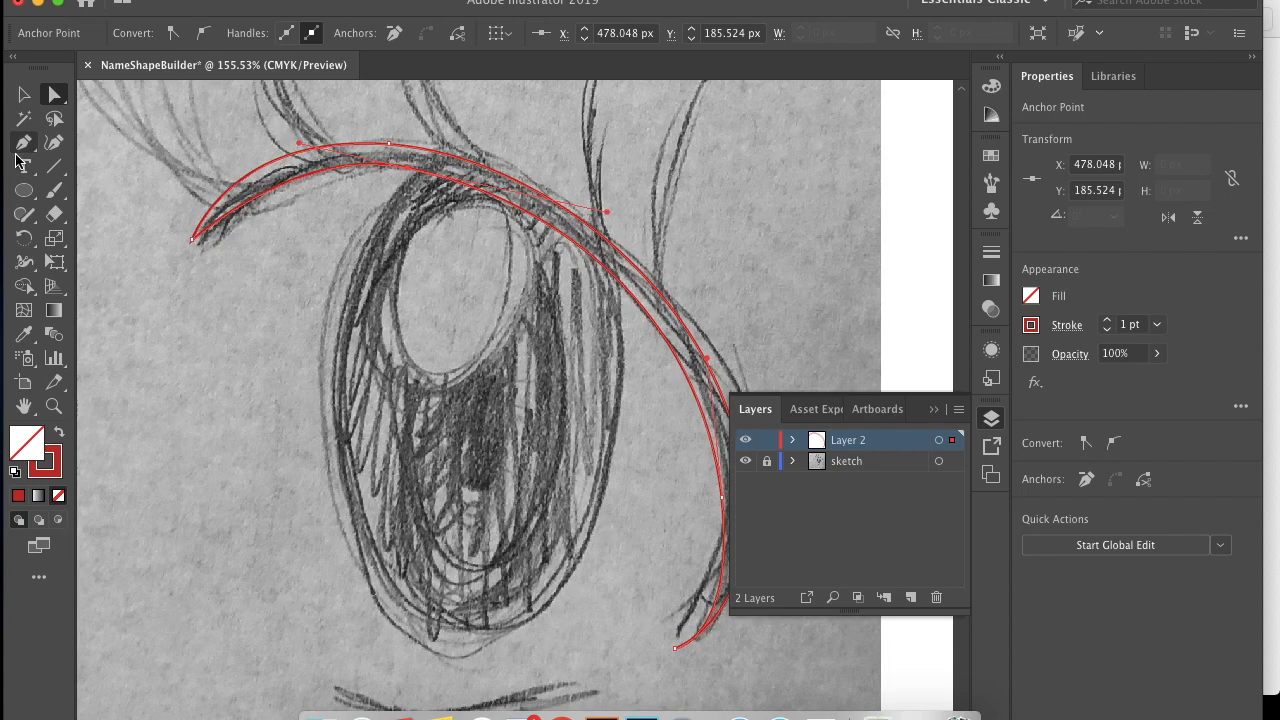
# - Draw an ellipse about 112 × 205 px around the sketched eyeball, nudge it 4 px left and check it with the sketch hidden
pyautogui.click(26, 191)
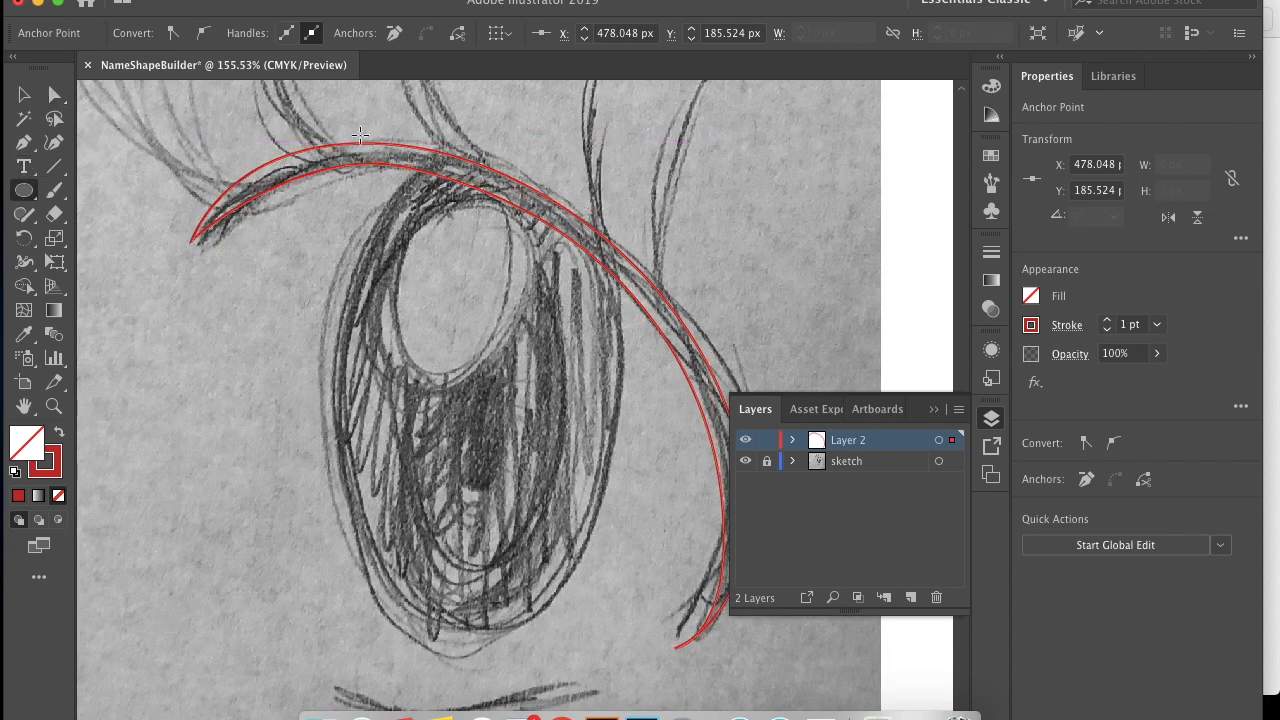
pyautogui.moveTo(355, 130)
pyautogui.mouseDown()
pyautogui.moveTo(400, 334)
pyautogui.moveTo(545, 478)
pyautogui.moveTo(580, 478)
pyautogui.moveTo(631, 633)
pyautogui.mouseUp()
pyautogui.press('Left')
pyautogui.press('Left')
pyautogui.press('Left')
pyautogui.press('Left')
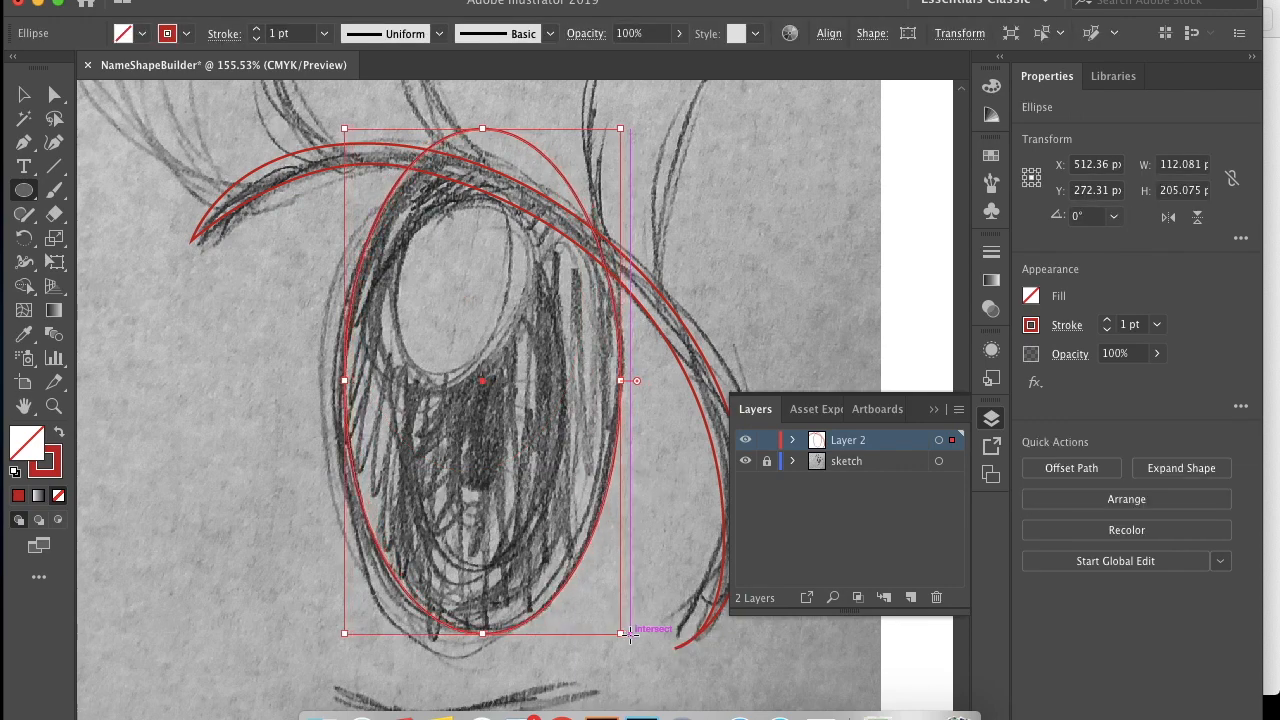
pyautogui.click(745, 463)
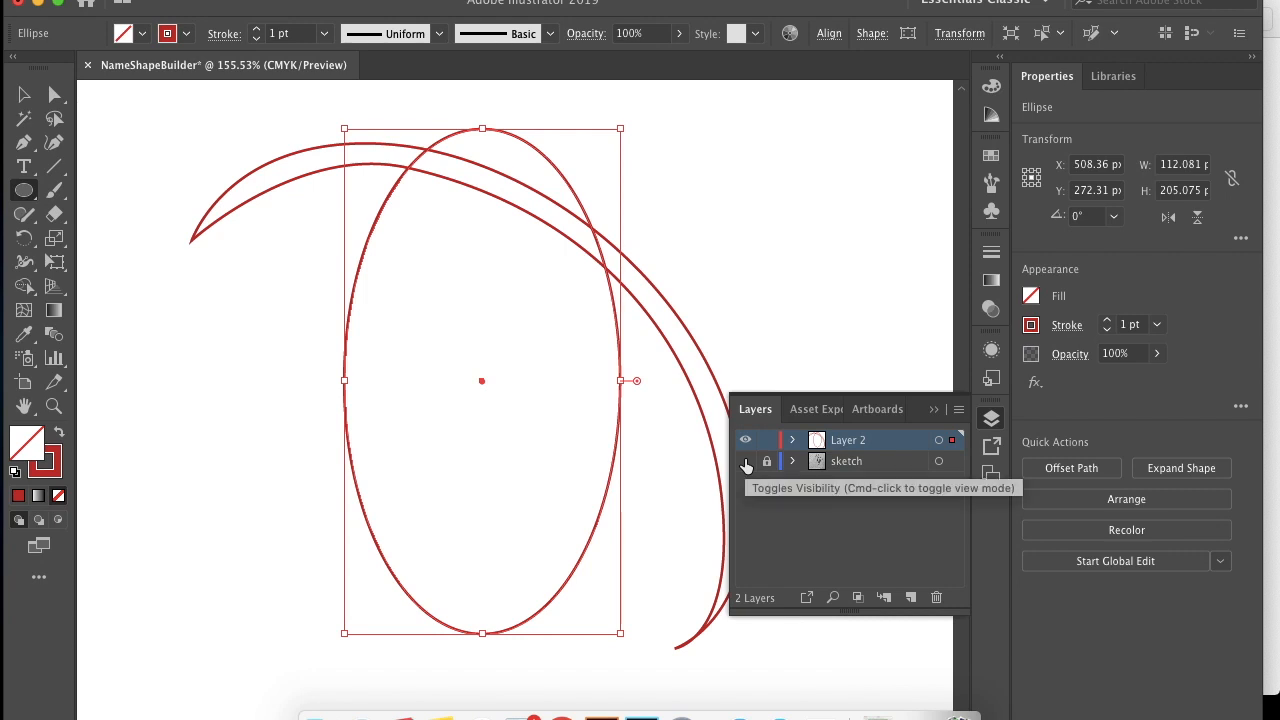
pyautogui.click(745, 463)
# - With the Shape Builder tool, remove the ellipse part above the eyelid and merge the eyeball with the eyelid crescent
pyautogui.click(25, 97)
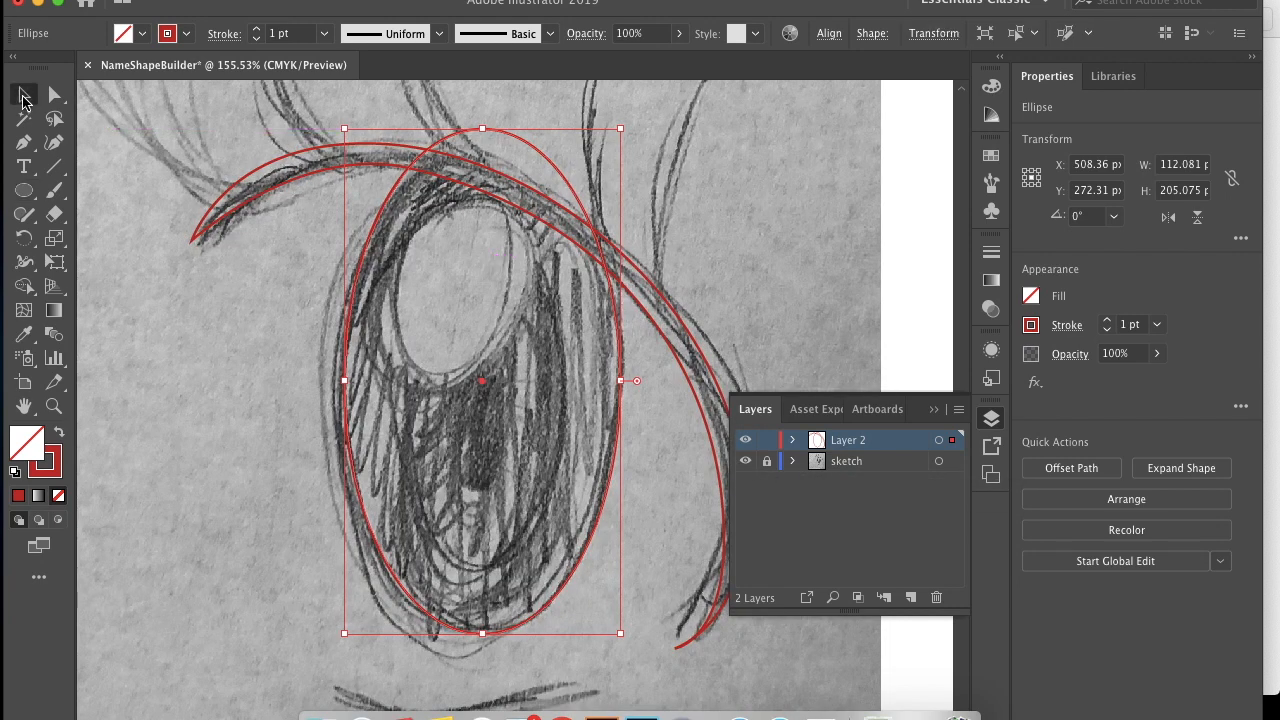
pyautogui.press('super+a')
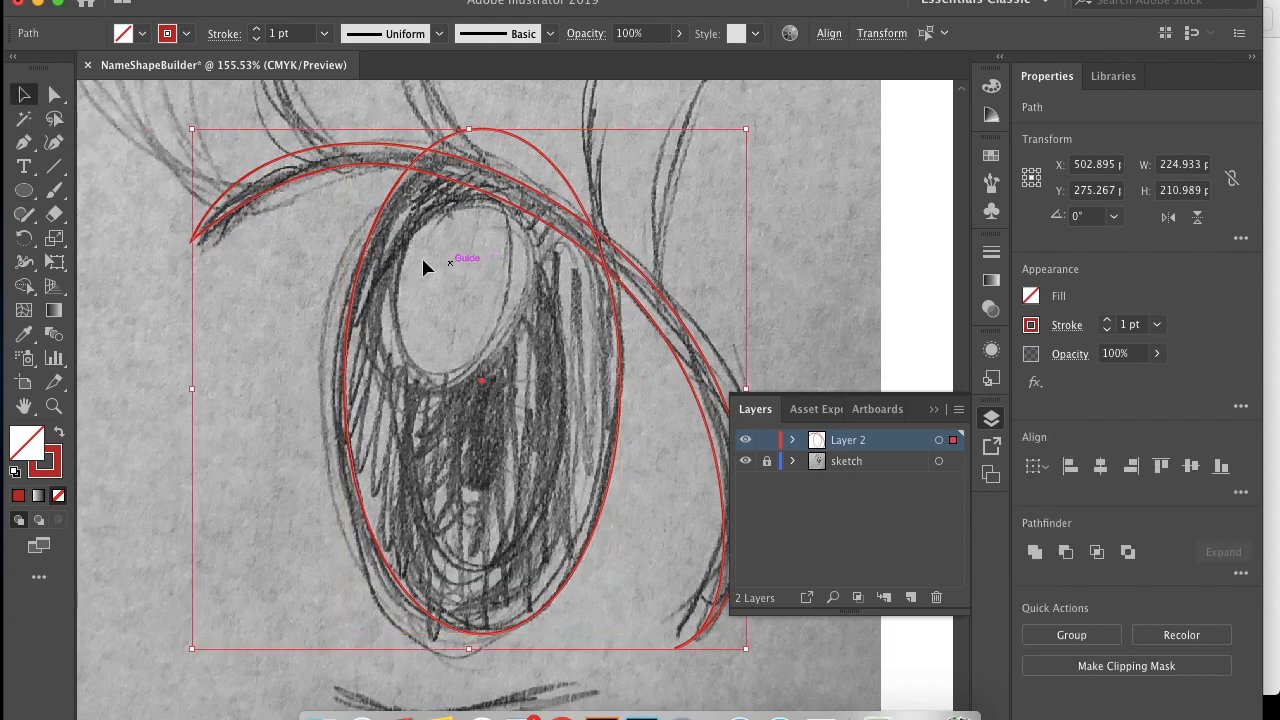
pyautogui.click(25, 288)
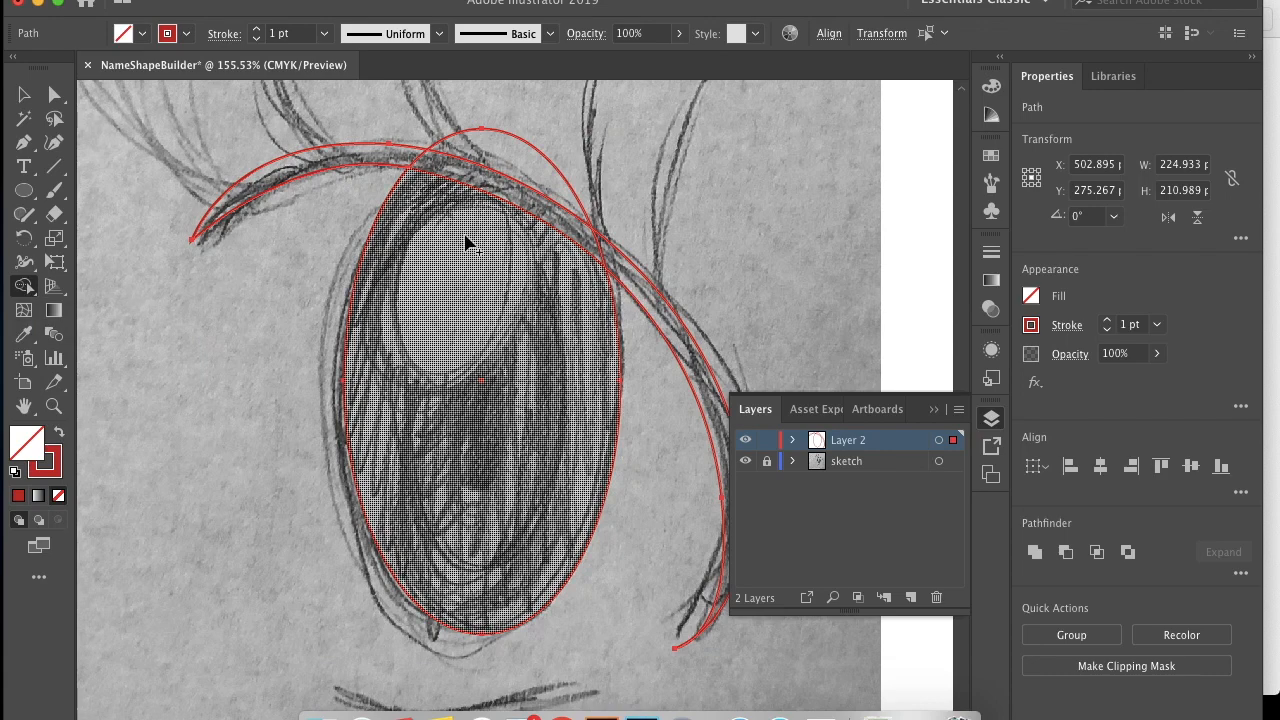
pyautogui.keyDown('alt'); pyautogui.click(486, 152); pyautogui.keyUp('alt')
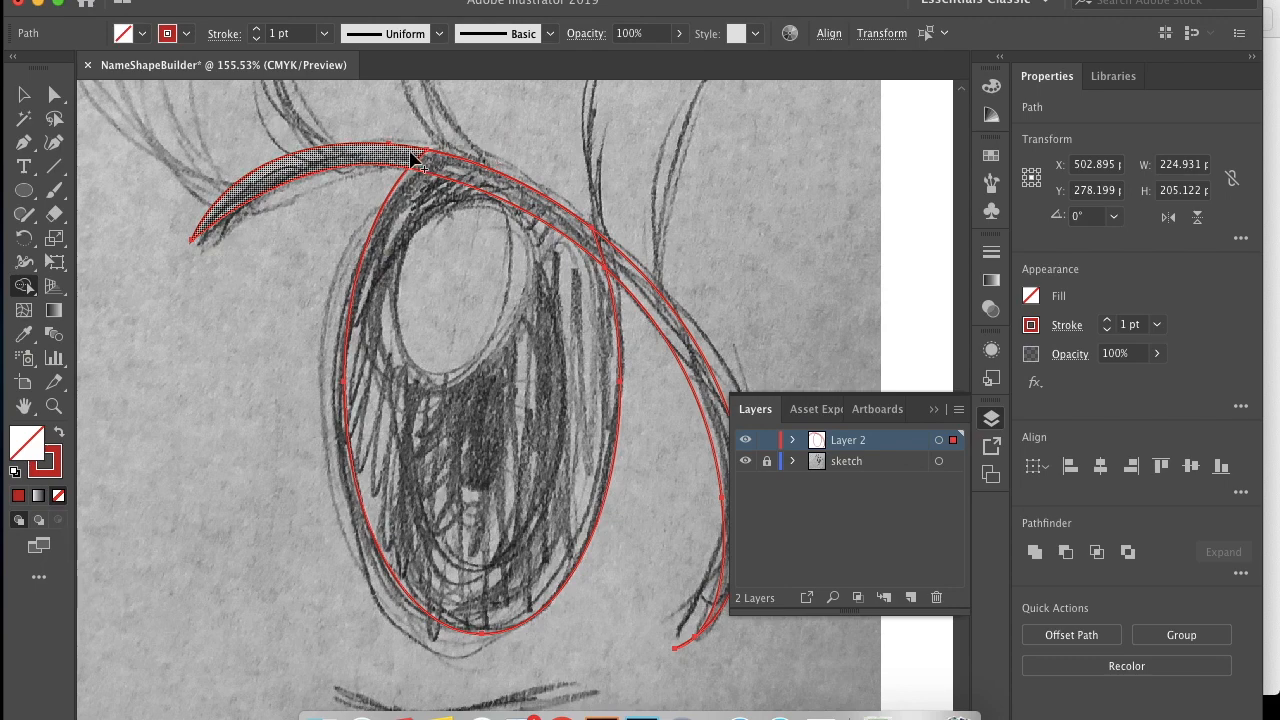
pyautogui.moveTo(412, 160); pyautogui.dragTo(445, 198)
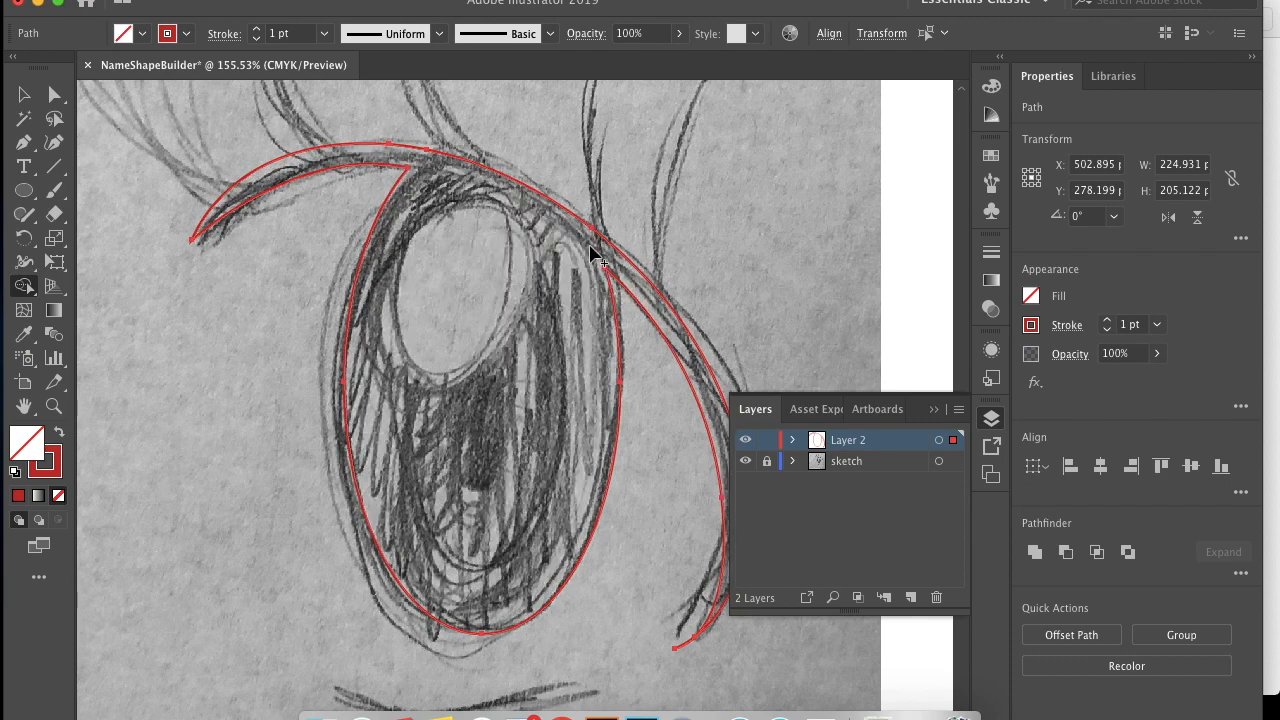
pyautogui.click(744, 461)
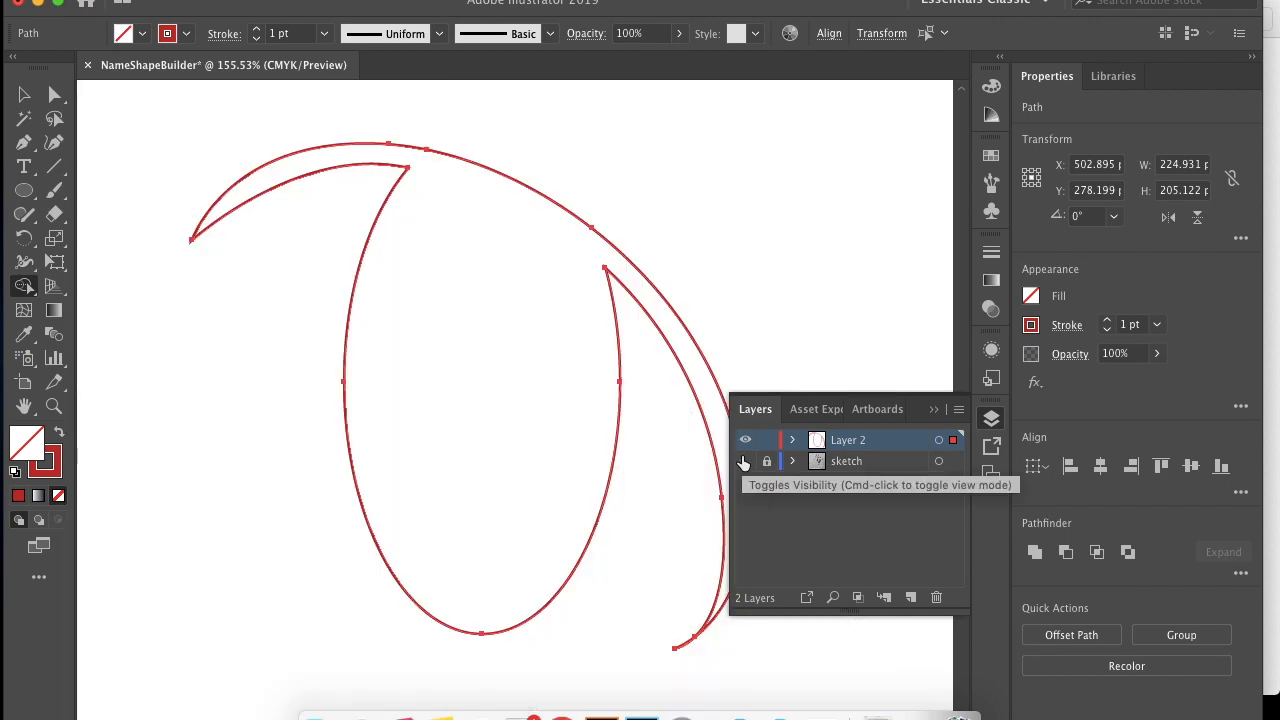
pyautogui.click(744, 461)
# - Draw ellipses for the iris (about 66 × 133 px), the pupil (about 19 × 62 px) and the highlight (about 51 × 69 px)
pyautogui.click(25, 192)
pyautogui.moveTo(397, 238); pyautogui.dragTo(559, 566)
pyautogui.moveTo(462, 326)
pyautogui.mouseDown()
pyautogui.moveTo(481, 465)
pyautogui.moveTo(504, 477)
pyautogui.mouseUp()
pyautogui.click(744, 461)
pyautogui.click(744, 461)
pyautogui.moveTo(397, 186)
pyautogui.mouseDown()
pyautogui.moveTo(560, 360)
pyautogui.moveTo(523, 356)
pyautogui.mouseUp()
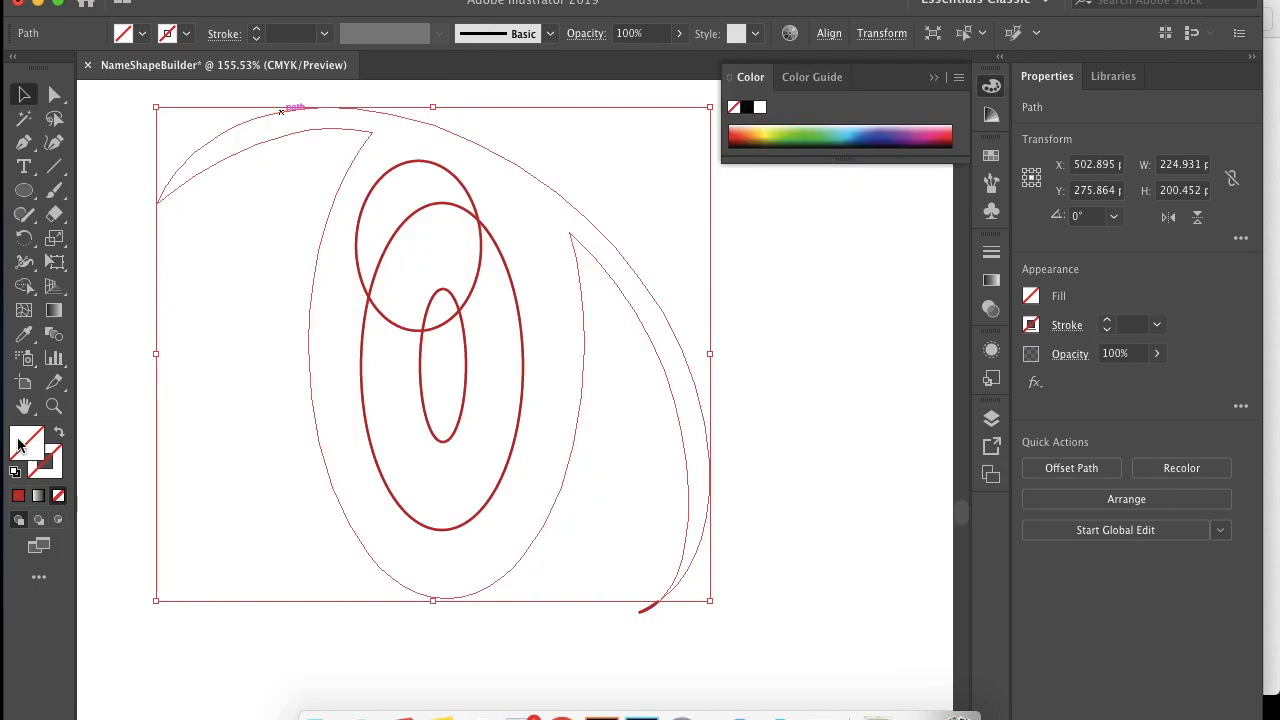
# - Fill the merged eyelid and eyeball shape with near-black #020101
pyautogui.doubleClick(18, 444)
pyautogui.click(523, 471)
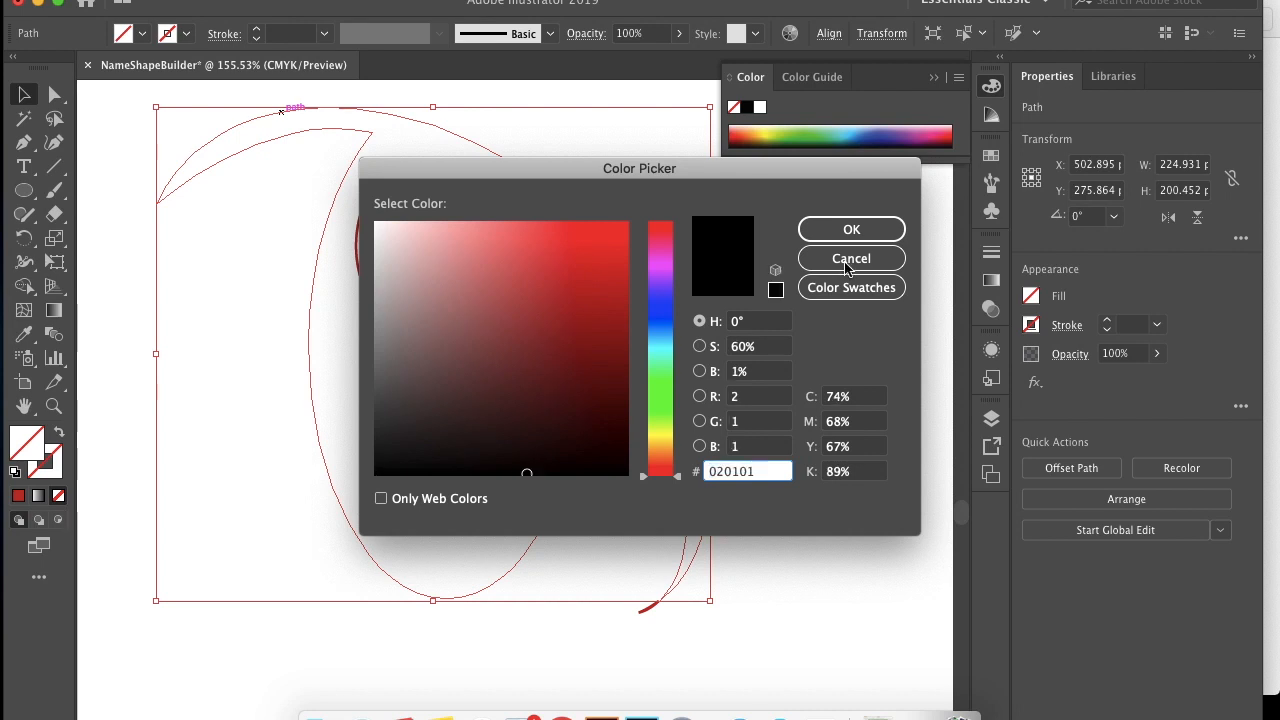
pyautogui.click(855, 230)
# - Swap the iris ellipse's fill and stroke and make its fill blue
pyautogui.click(520, 288)
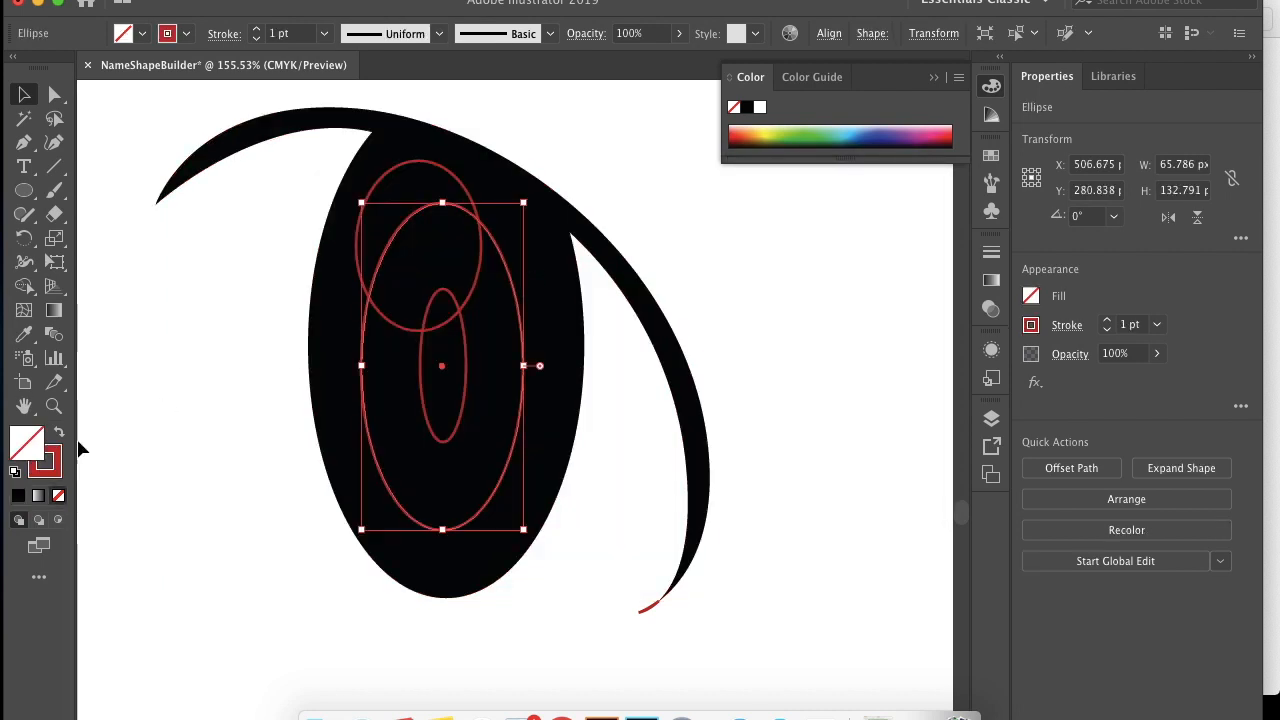
pyautogui.click(59, 437)
pyautogui.click(893, 125)
# - Fill the pupil ellipse with black and the highlight ellipse with white
pyautogui.click(466, 370)
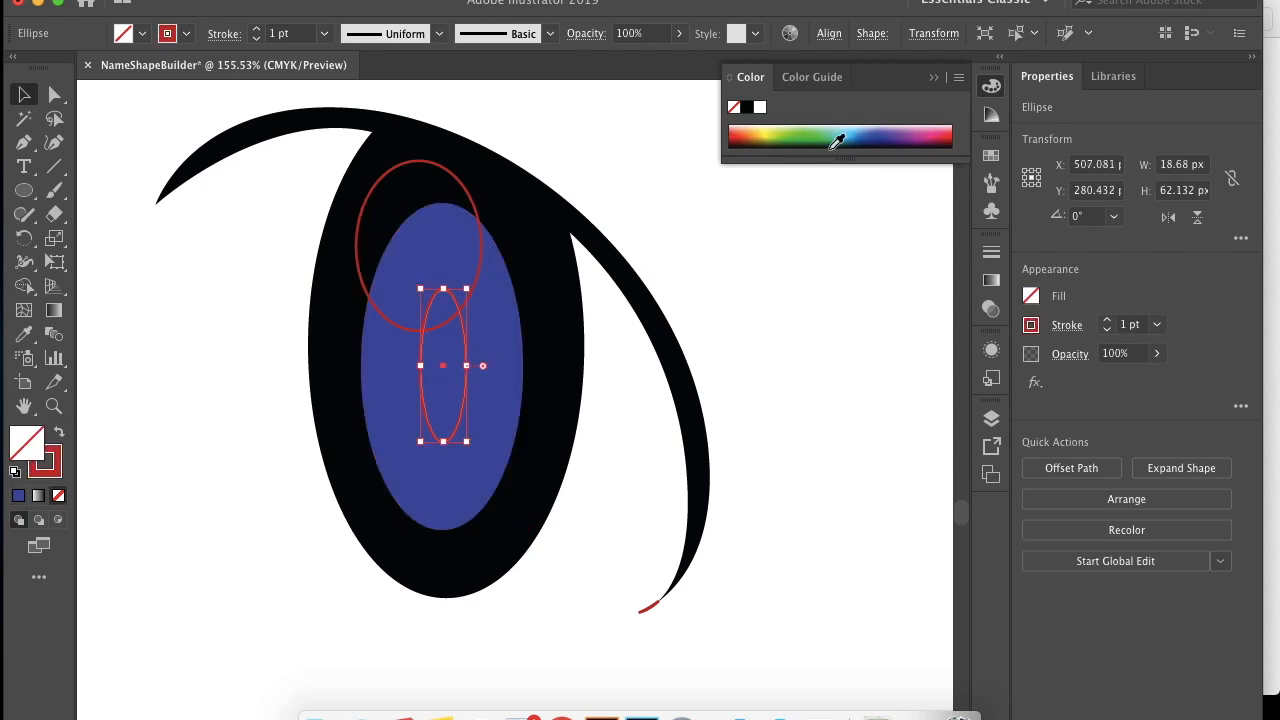
pyautogui.click(746, 107)
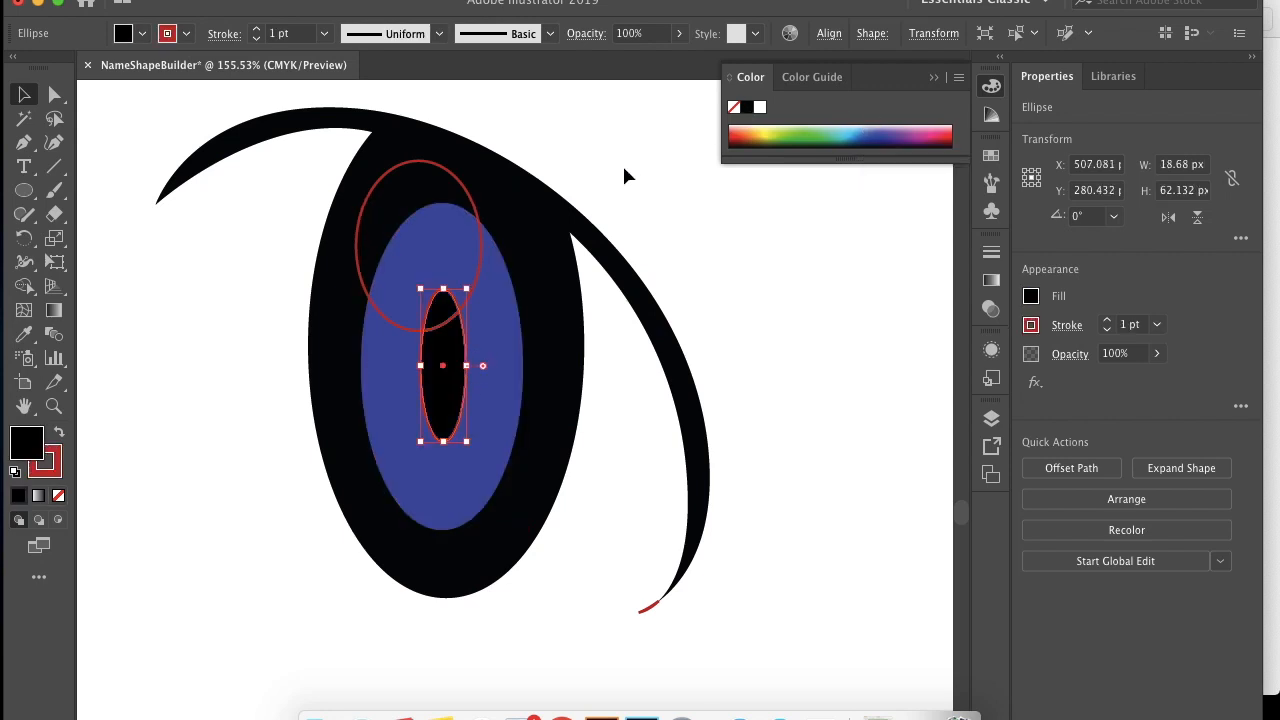
pyautogui.click(370, 293)
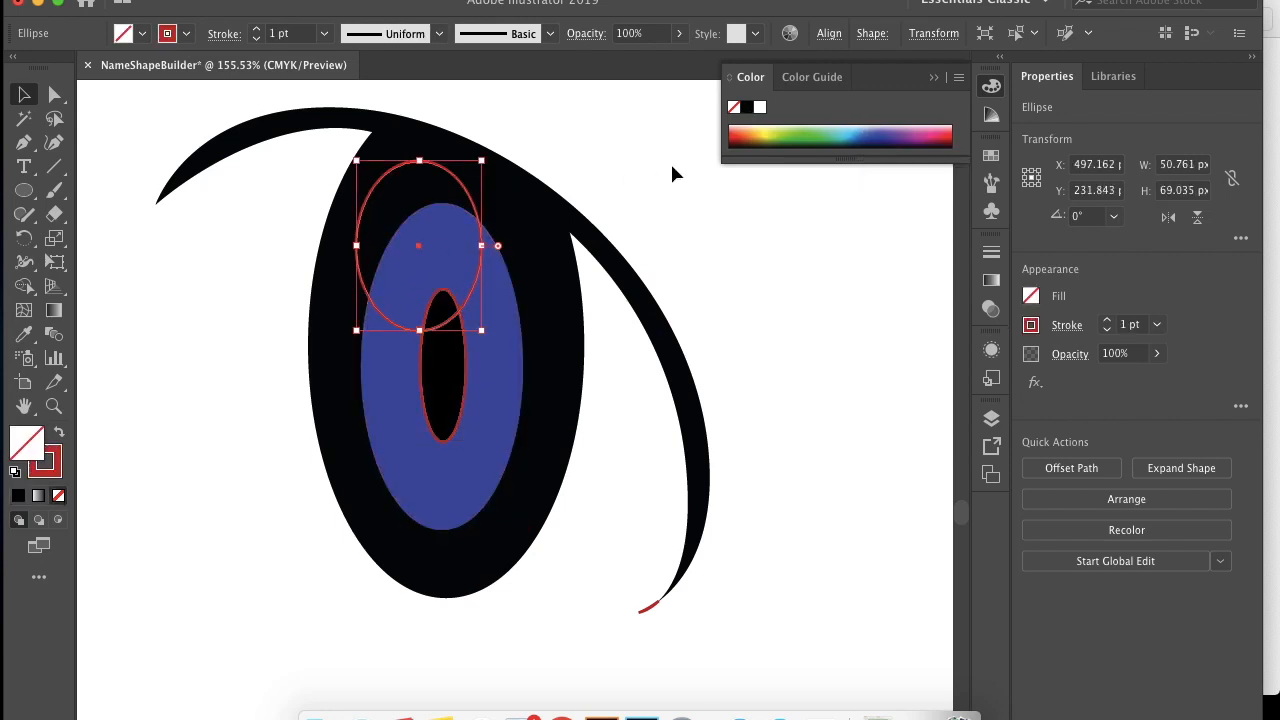
pyautogui.click(760, 107)
pyautogui.click(751, 319)
pyautogui.scroll(-2, 750, 319)
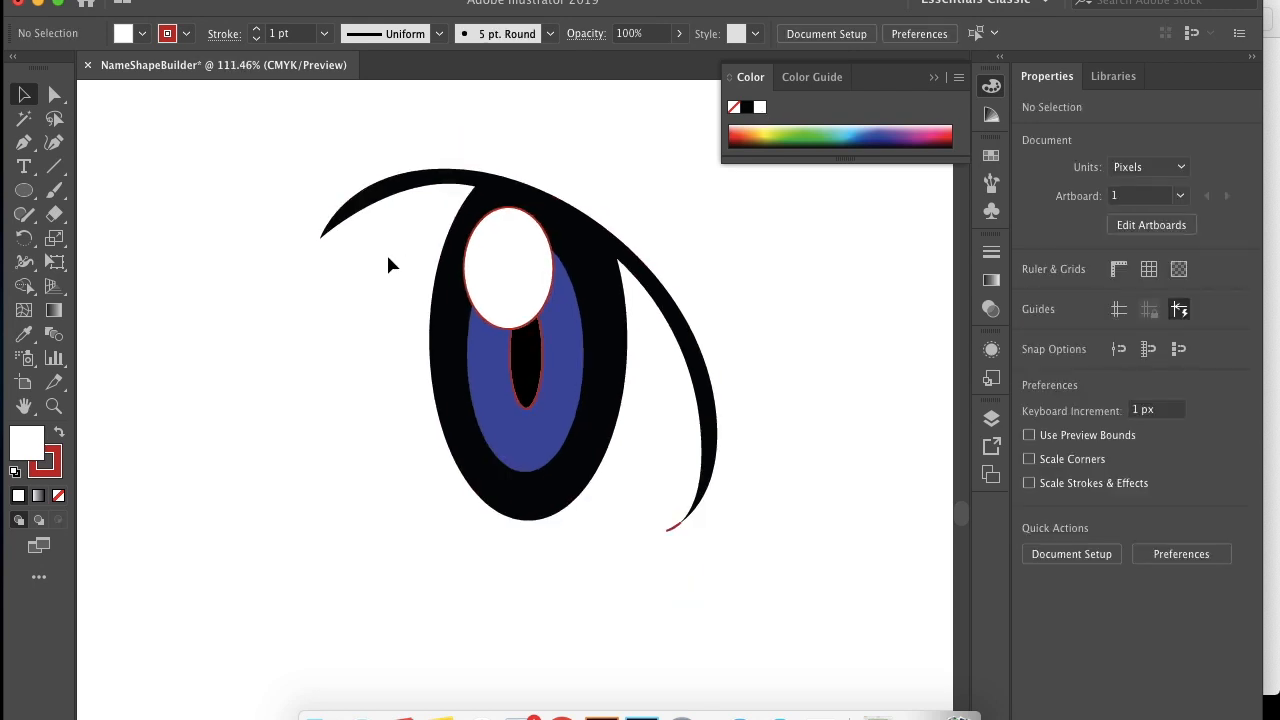
# - Remove the red stroke from the pupil and highlight ellipses
pyautogui.moveTo(387, 285); pyautogui.dragTo(546, 401)
pyautogui.click(55, 463)
pyautogui.click(59, 497)
pyautogui.click(176, 447)
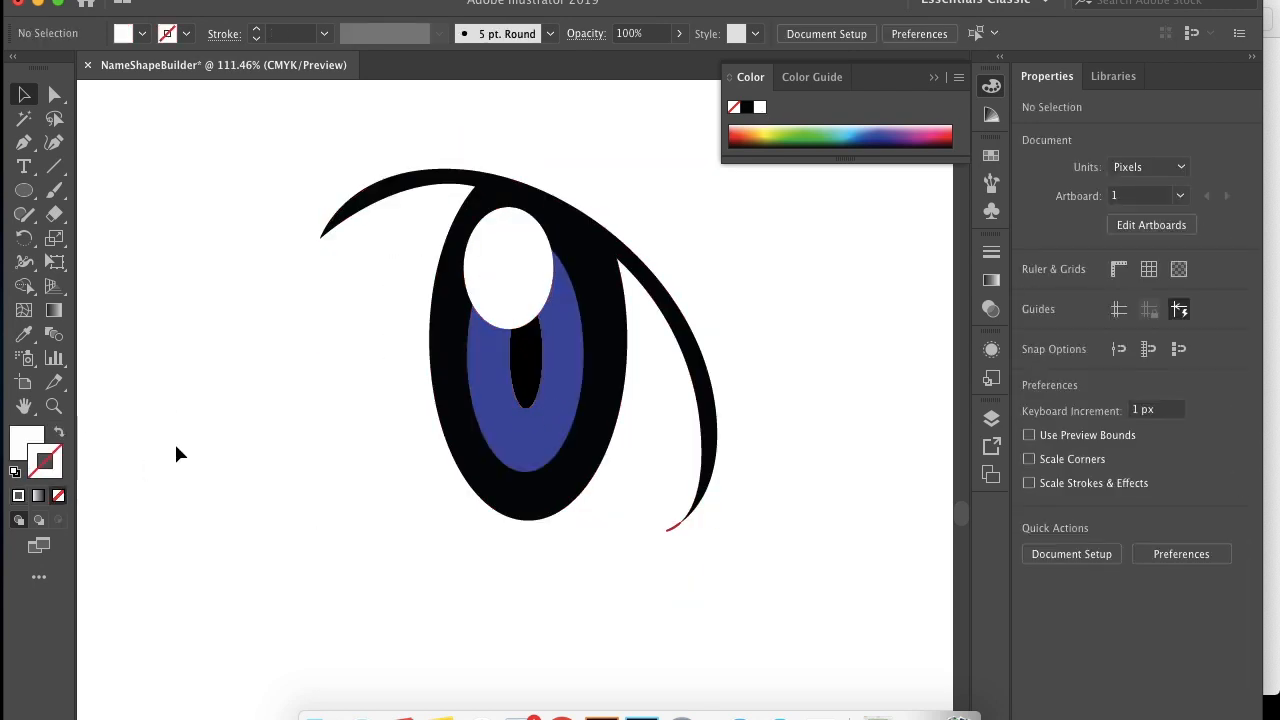
# - Make the sketch layer visible beneath the vector artwork
pyautogui.scroll(3, 606, 509)
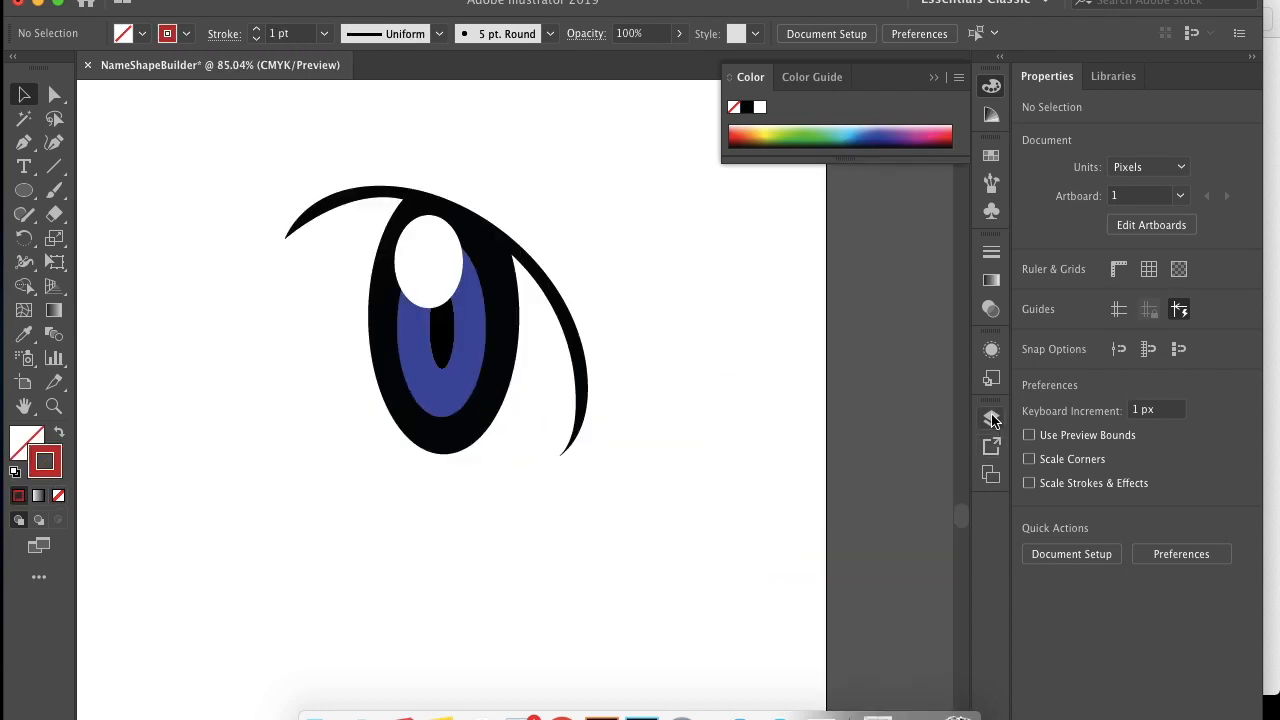
pyautogui.click(991, 419)
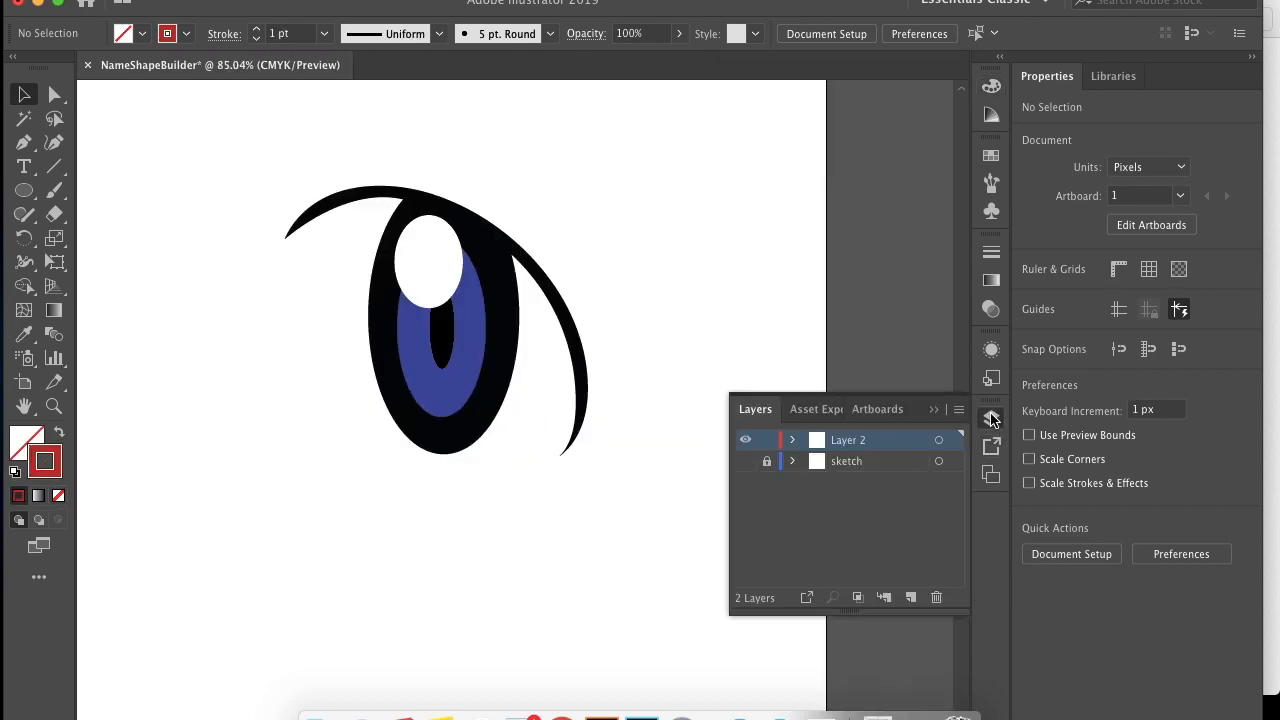
pyautogui.click(745, 461)
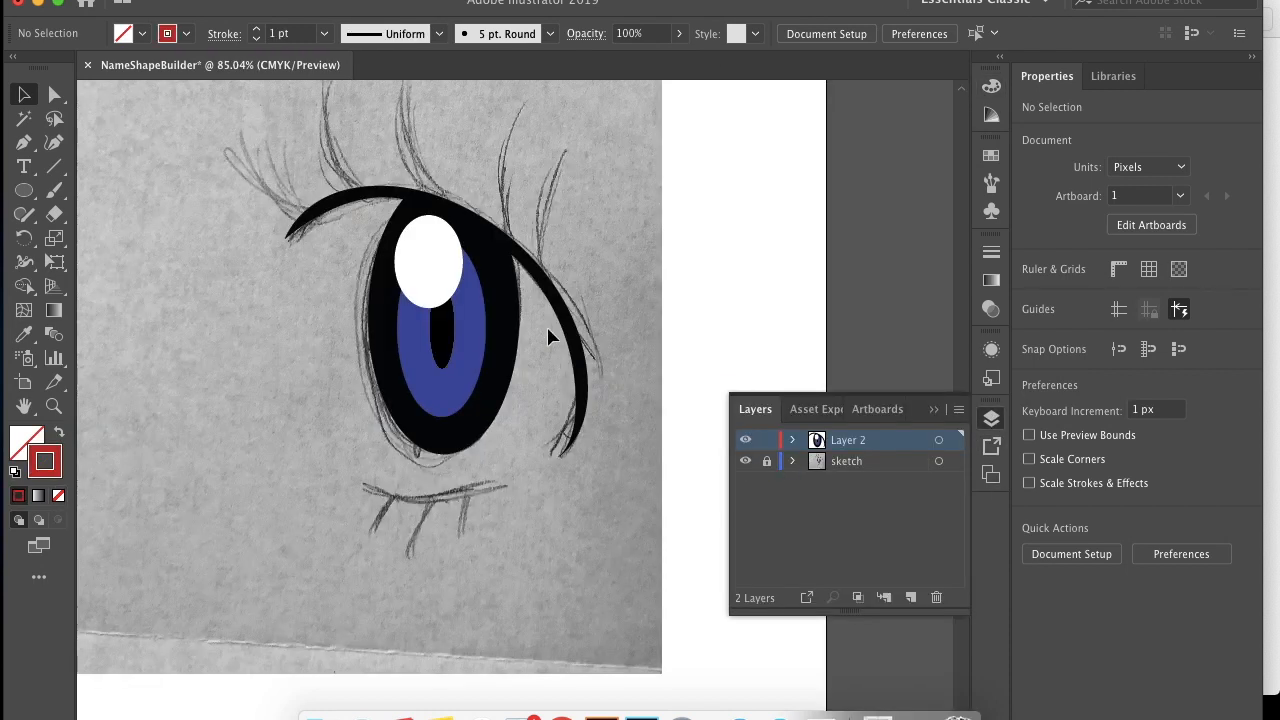
# - Trace the leftmost upper eyelash with the Pen tool as a closed curved shape that overlaps the eyelid
pyautogui.click(24, 143)
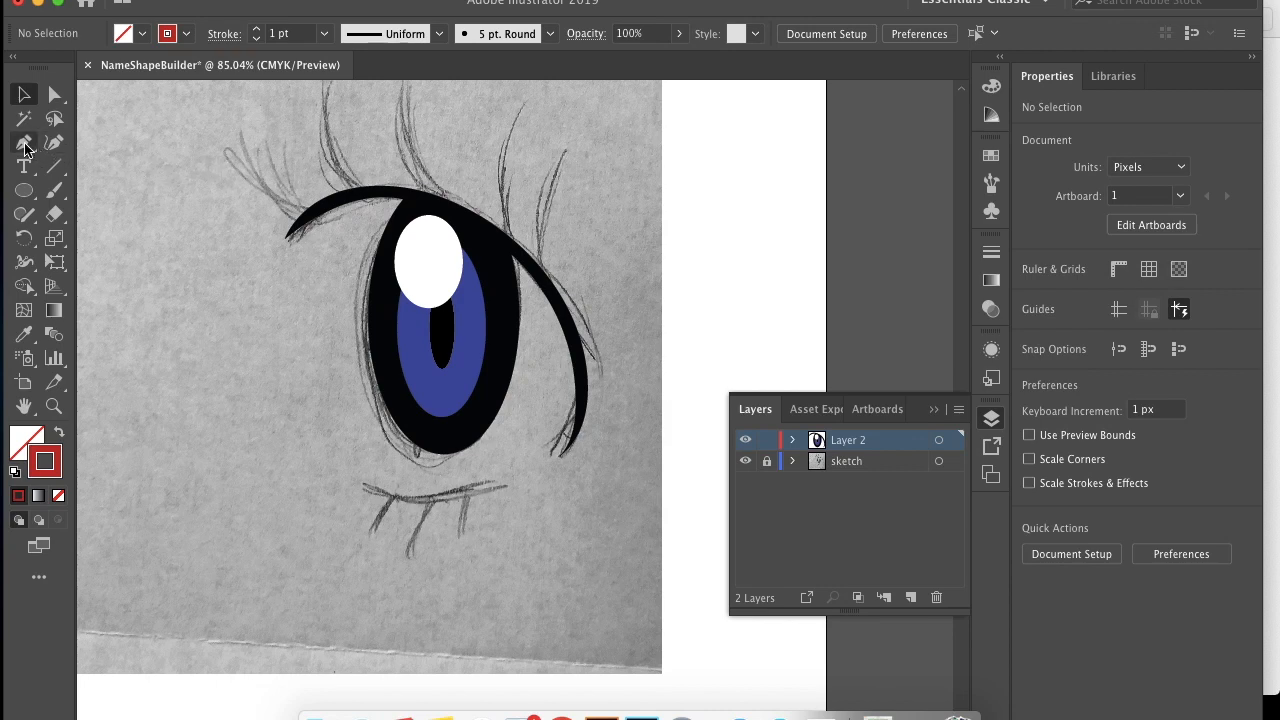
pyautogui.click(300, 216)
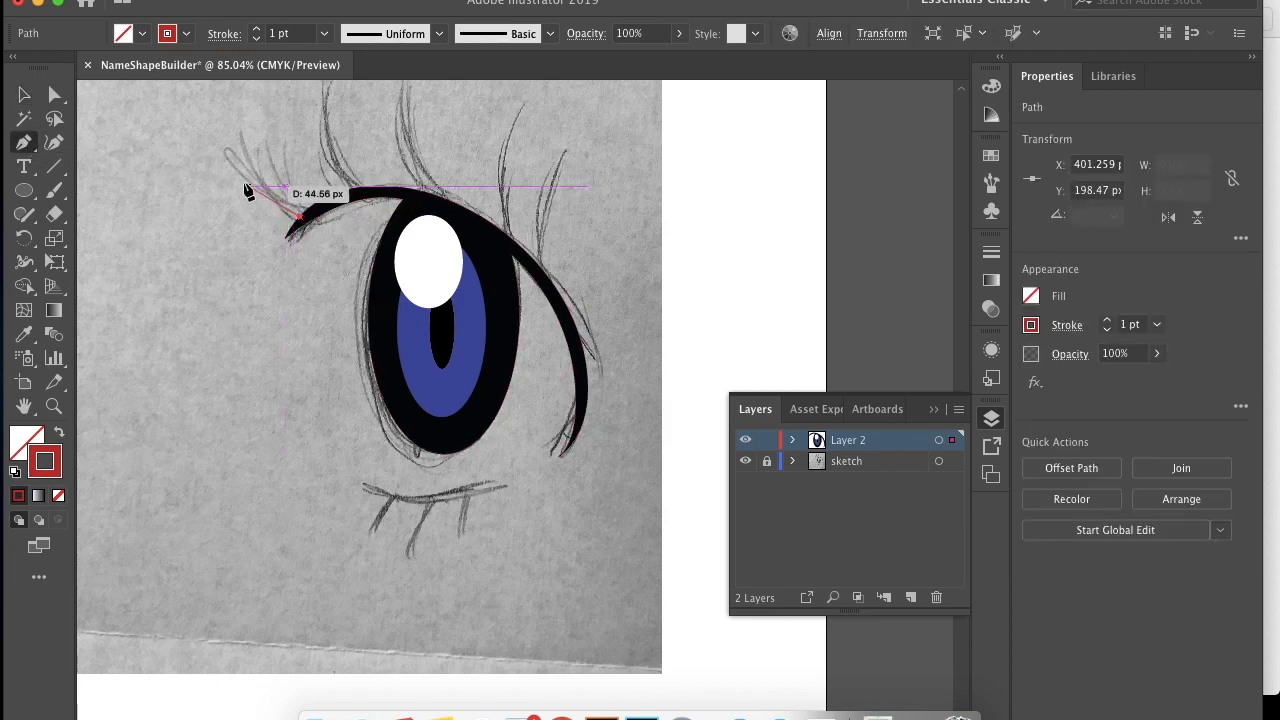
pyautogui.moveTo(244, 141); pyautogui.dragTo(247, 330)
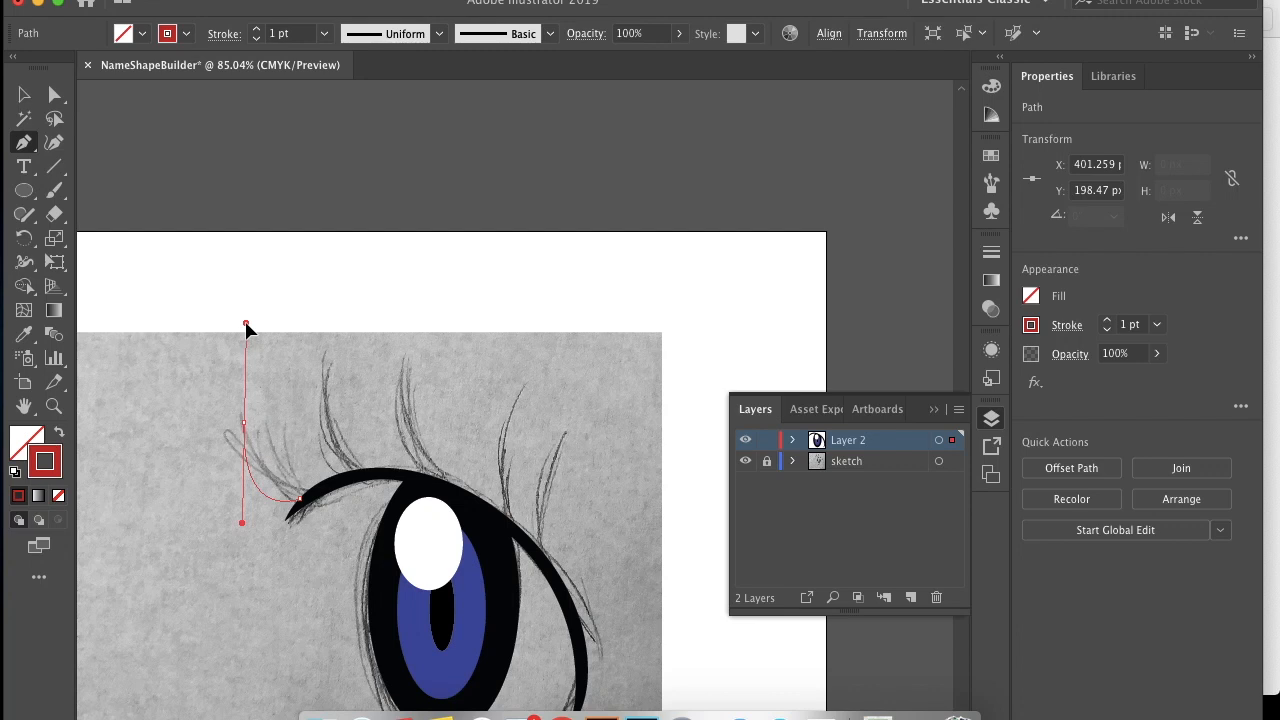
pyautogui.moveTo(244, 328); pyautogui.dragTo(246, 366)
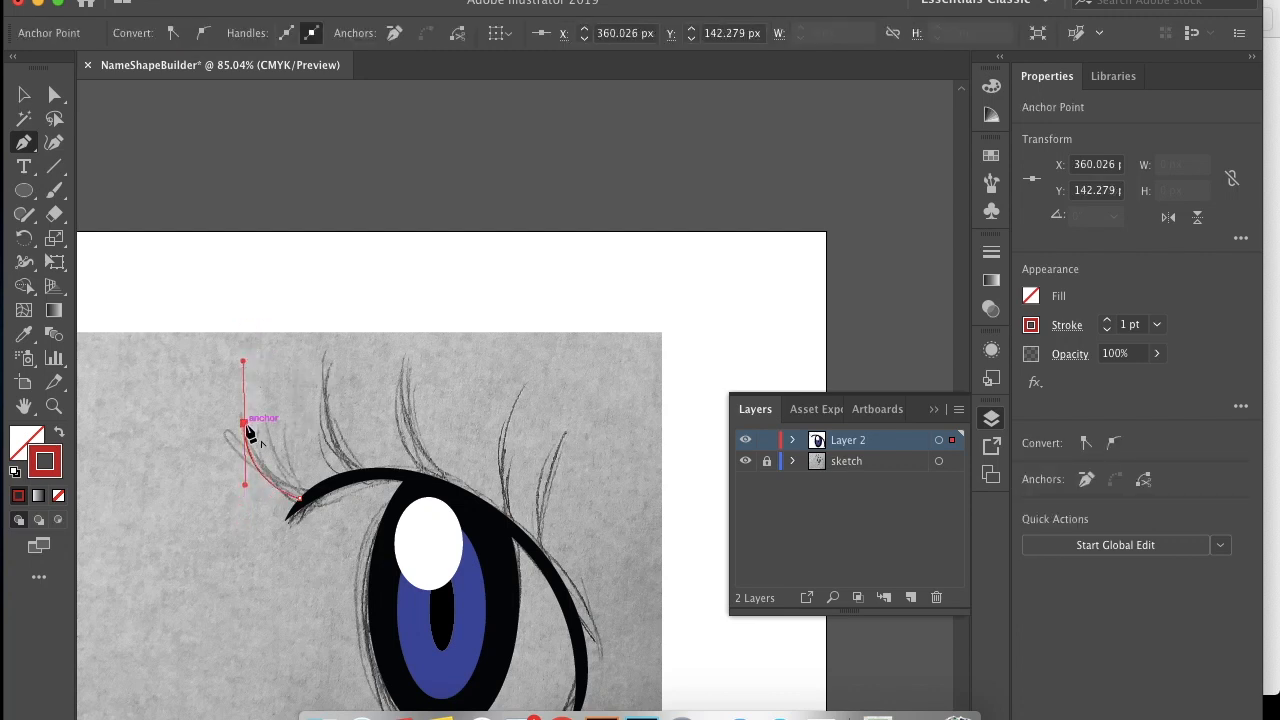
pyautogui.moveTo(248, 432); pyautogui.dragTo(346, 498)
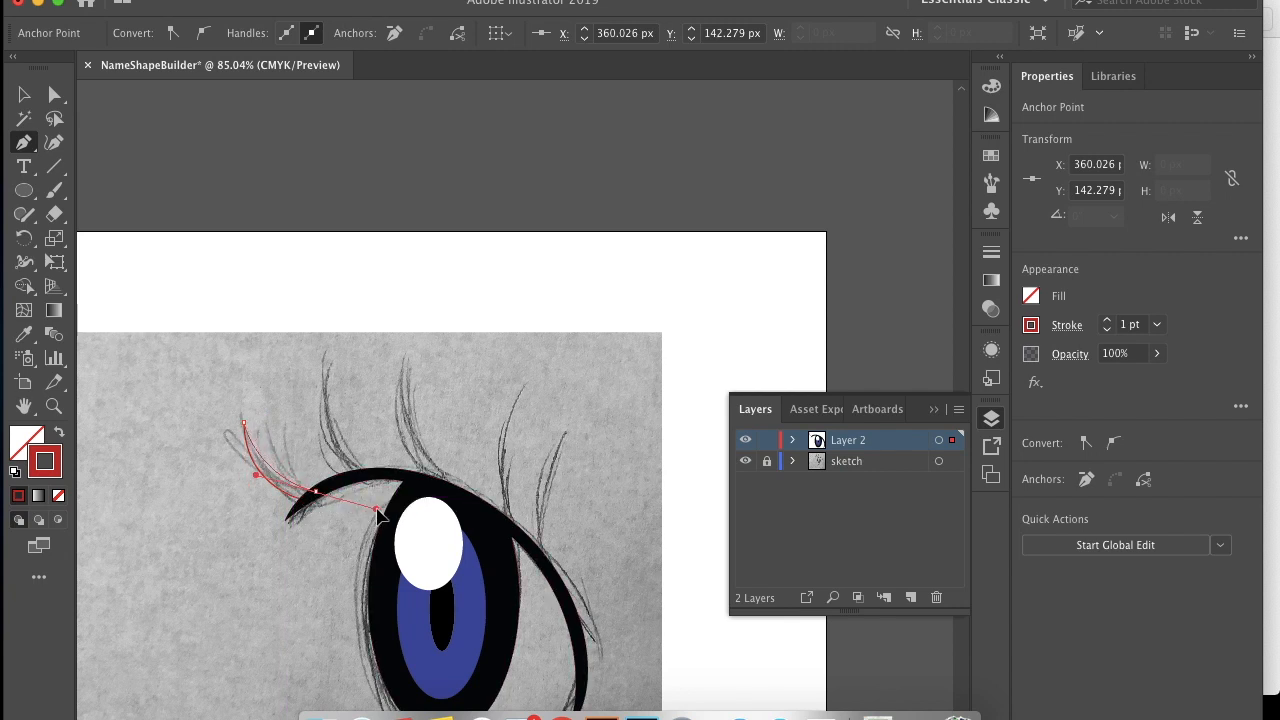
pyautogui.moveTo(301, 498); pyautogui.dragTo(297, 497)
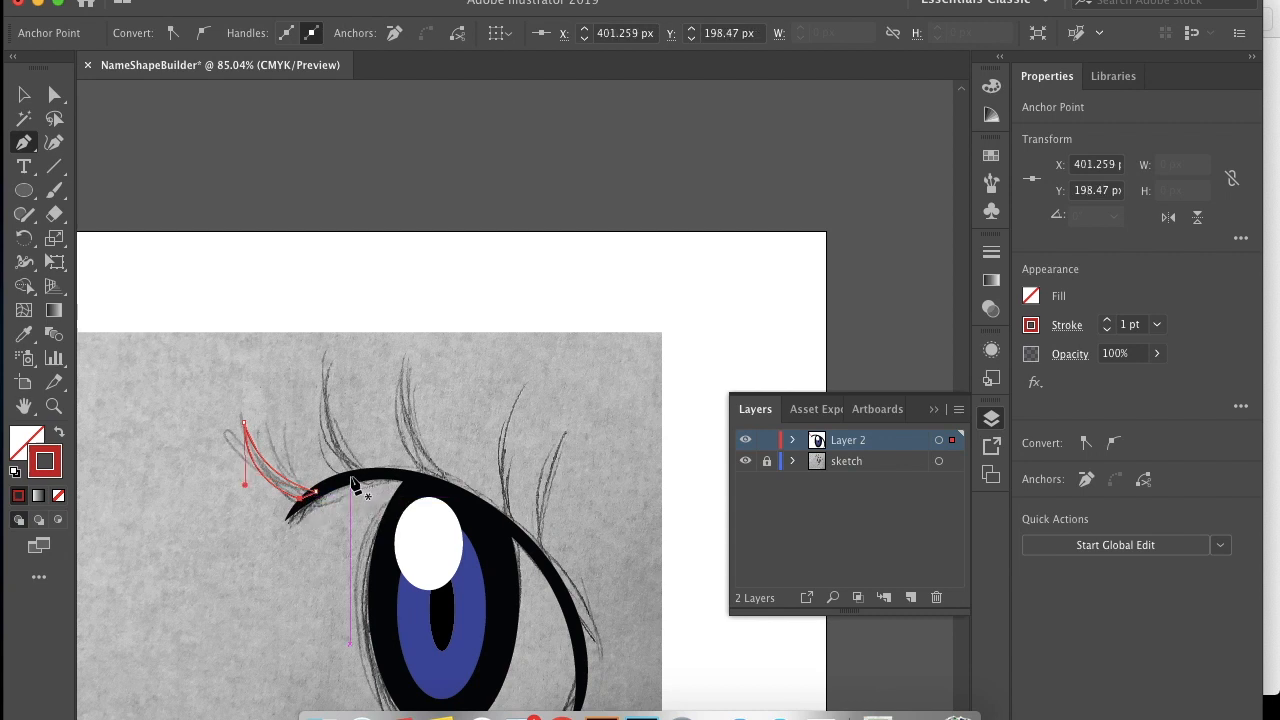
# - Trace the second and third upper eyelashes from the left as closed curved shapes based on the eyelid
pyautogui.click(349, 477)
pyautogui.moveTo(323, 362); pyautogui.dragTo(351, 264)
pyautogui.click(322, 363)
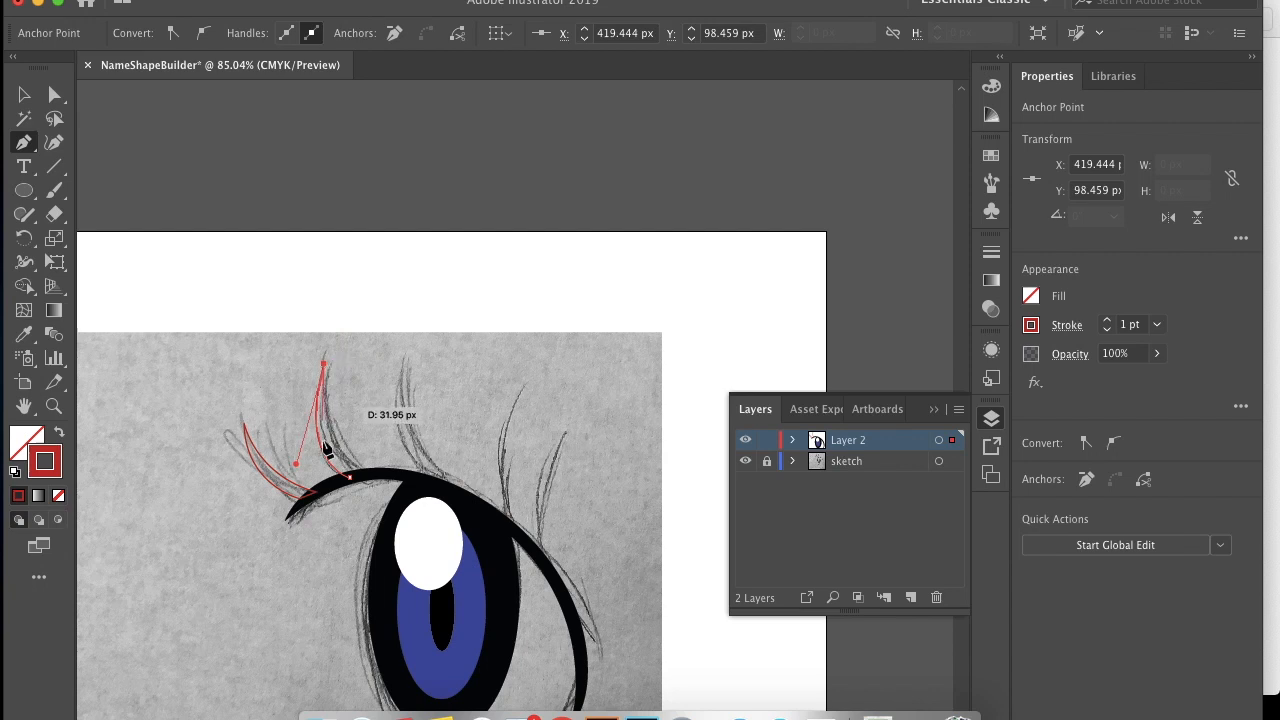
pyautogui.moveTo(366, 479); pyautogui.dragTo(418, 488)
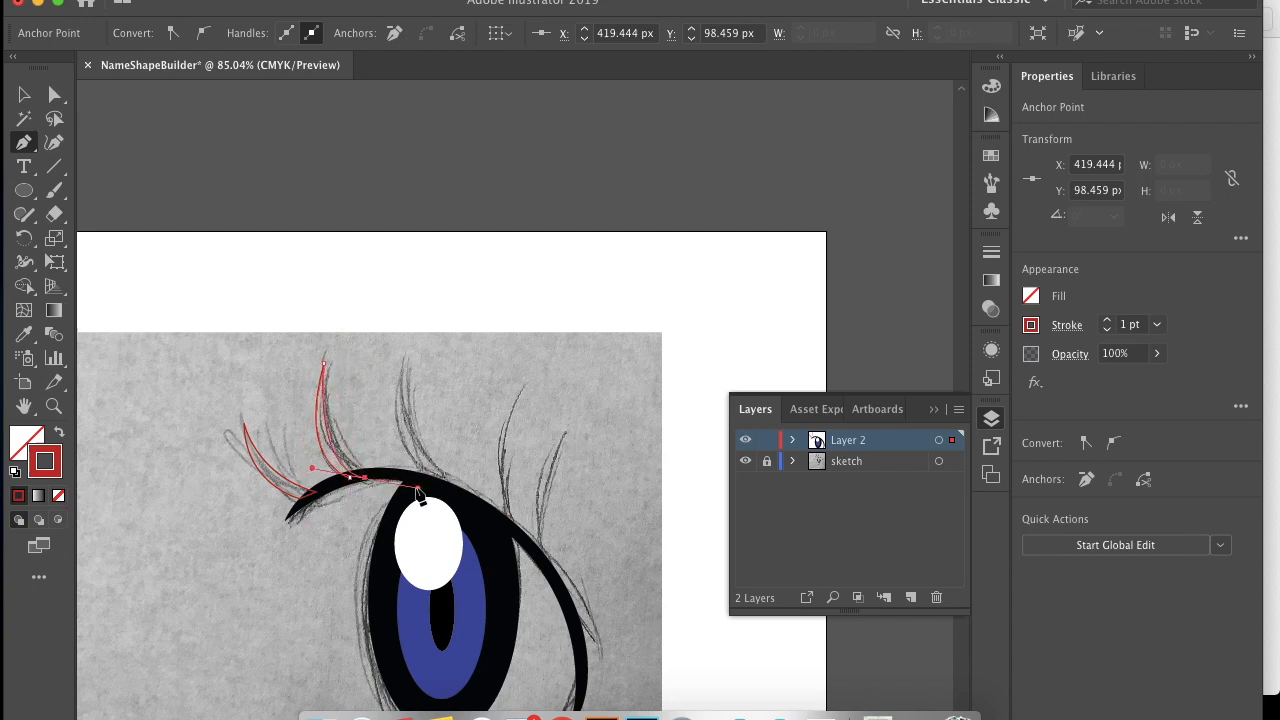
pyautogui.click(352, 480)
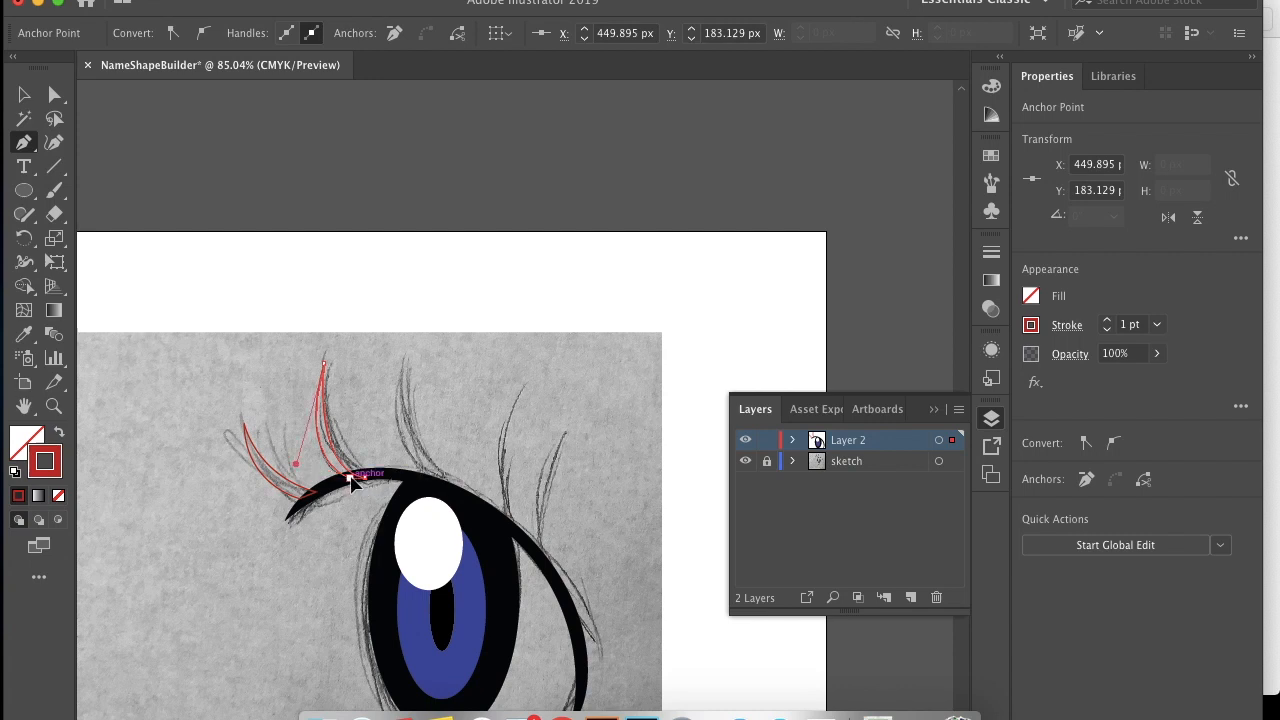
pyautogui.click(415, 478)
pyautogui.moveTo(405, 366); pyautogui.dragTo(432, 319)
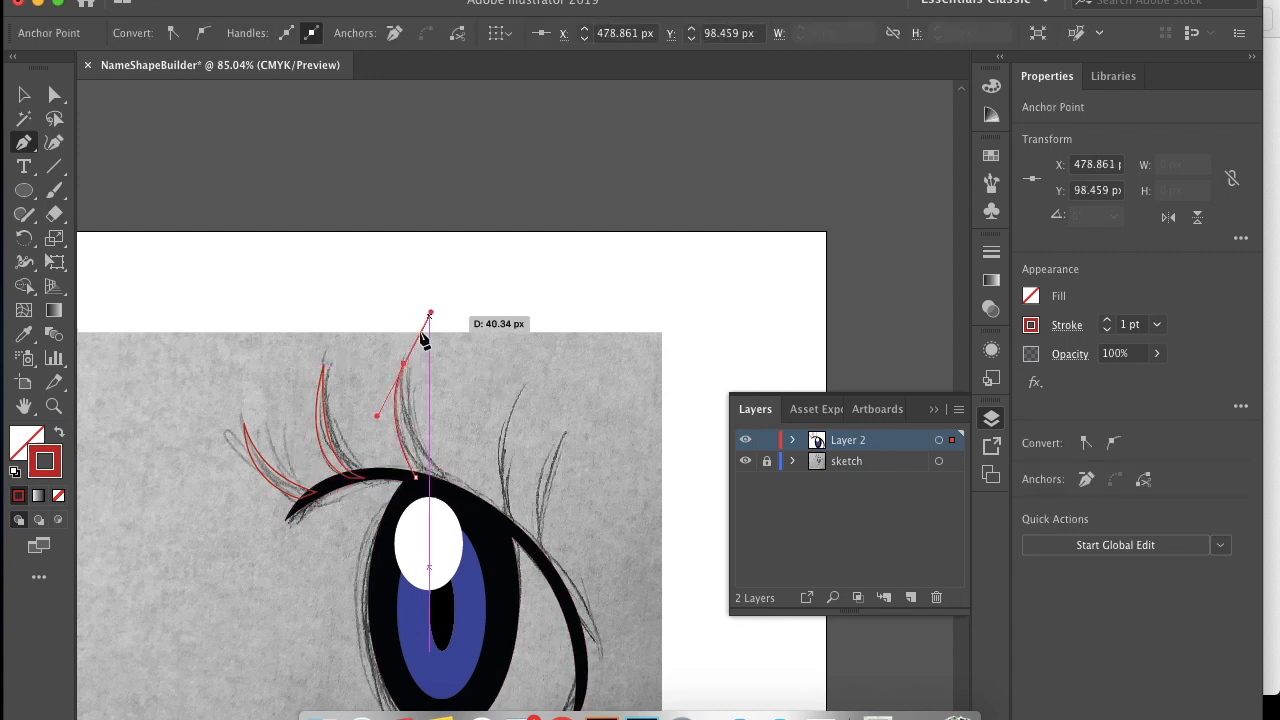
pyautogui.moveTo(436, 487); pyautogui.dragTo(486, 521)
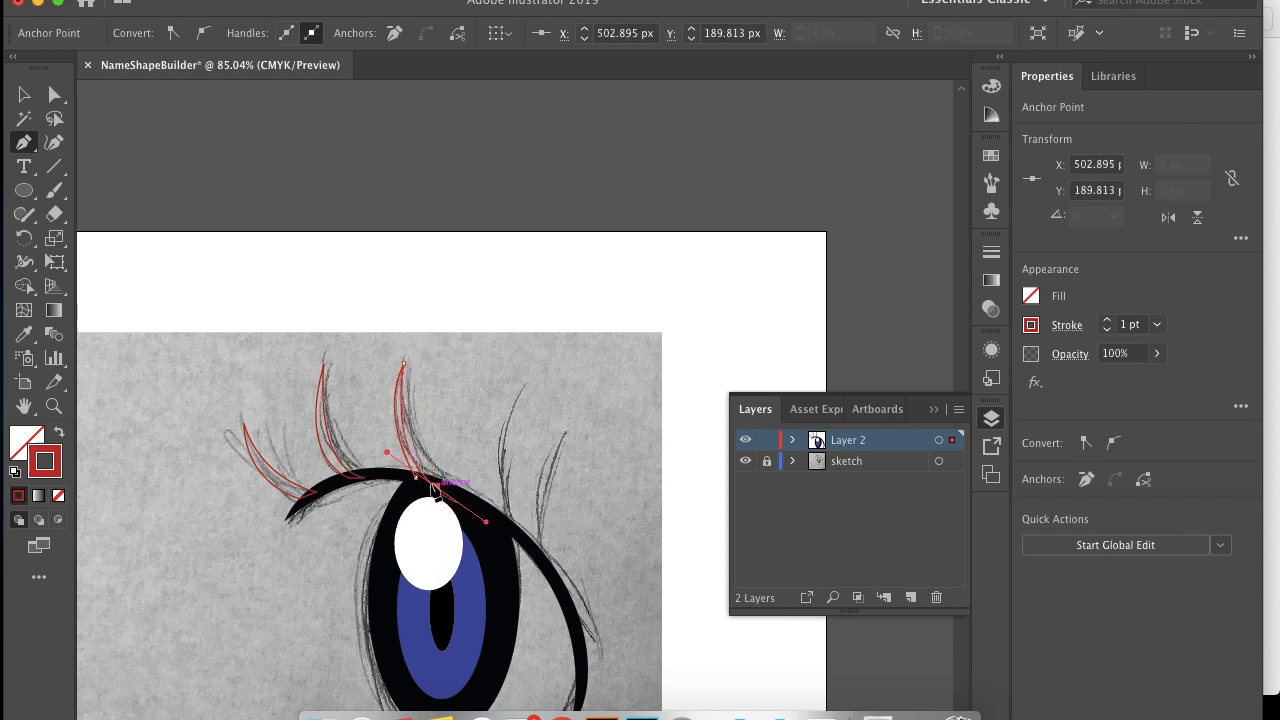
pyautogui.click(436, 487)
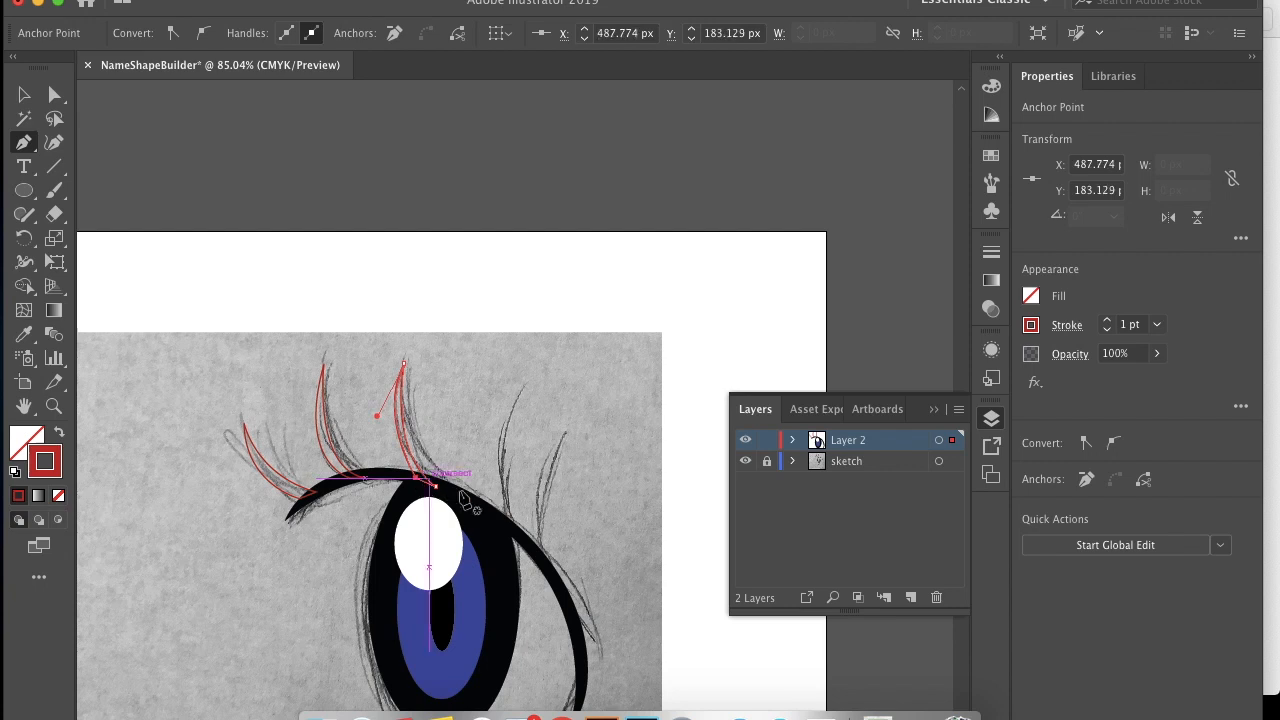
# - Trace the fourth and fifth upper eyelashes as closed curved shapes rooted in the right part of the eyelid
pyautogui.click(495, 519)
pyautogui.moveTo(541, 364); pyautogui.dragTo(560, 345)
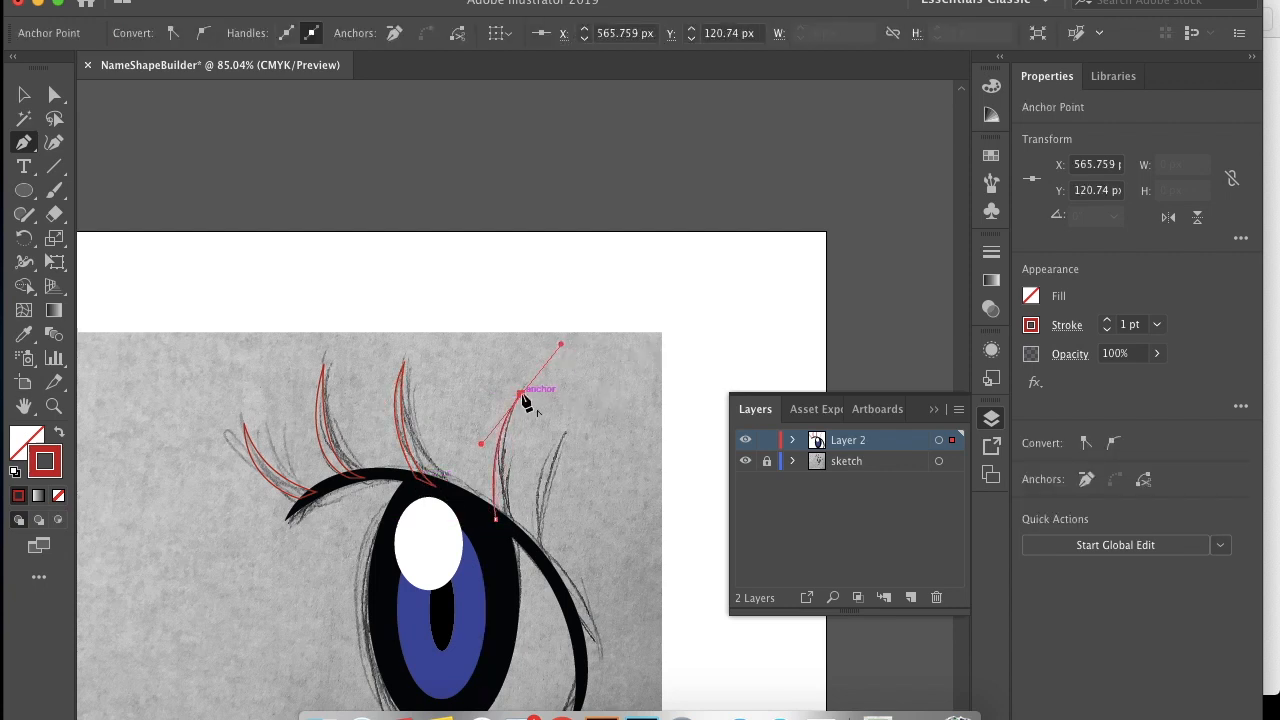
pyautogui.click(520, 392)
pyautogui.moveTo(511, 537); pyautogui.dragTo(530, 604)
pyautogui.click(511, 537)
pyautogui.click(496, 520)
pyautogui.click(541, 548)
pyautogui.moveTo(564, 434); pyautogui.dragTo(602, 397)
pyautogui.click(564, 434)
pyautogui.moveTo(550, 573); pyautogui.dragTo(567, 649)
pyautogui.click(550, 573)
pyautogui.click(541, 549)
# - Start the lower eyelid outline with the Pen tool, tracing the lid's upper curve and its rightmost lash
pyautogui.scroll(-5, 541, 560)
pyautogui.click(327, 571)
pyautogui.moveTo(455, 571); pyautogui.dragTo(549, 537)
pyautogui.click(455, 571)
pyautogui.click(429, 585)
pyautogui.click(426, 613)
pyautogui.scroll(5, 427, 579)
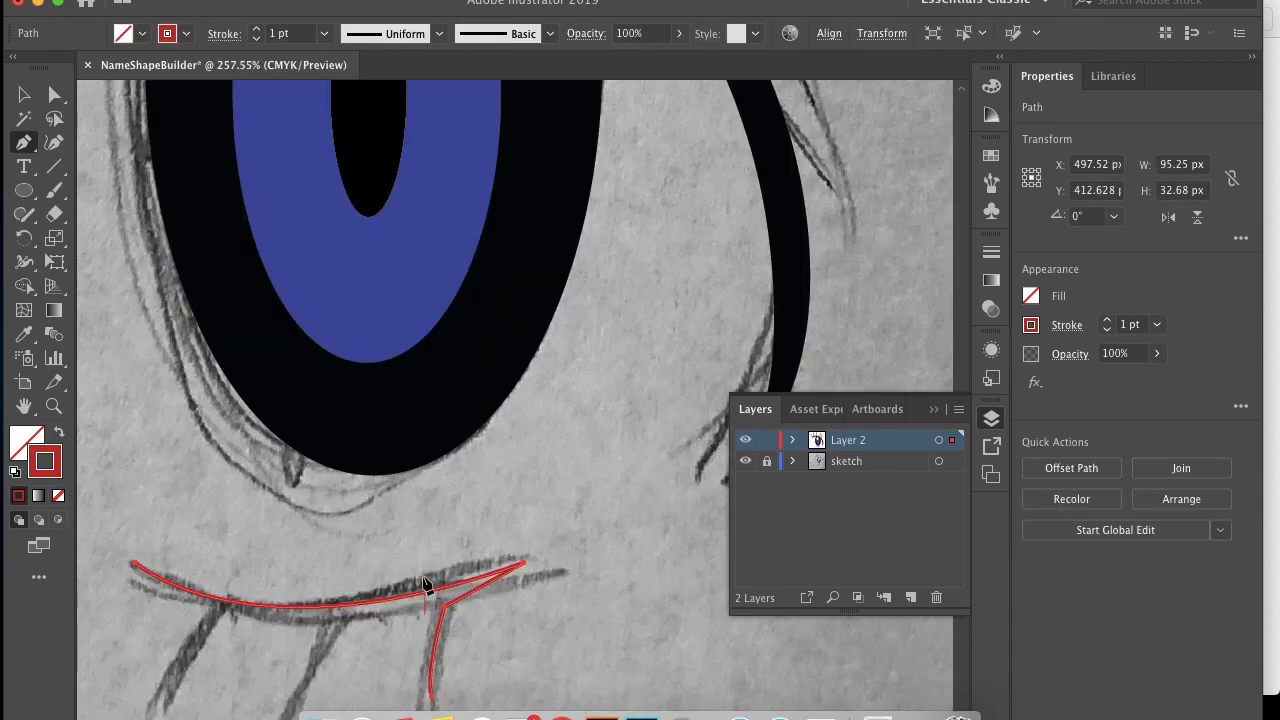
pyautogui.scroll(-5, 430, 580)
pyautogui.click(481, 498)
pyautogui.click(480, 412)
# - Continue the lower eyelid outline around the middle and left lashes and close the path at its starting point
pyautogui.click(398, 422)
pyautogui.moveTo(320, 578); pyautogui.dragTo(323, 684)
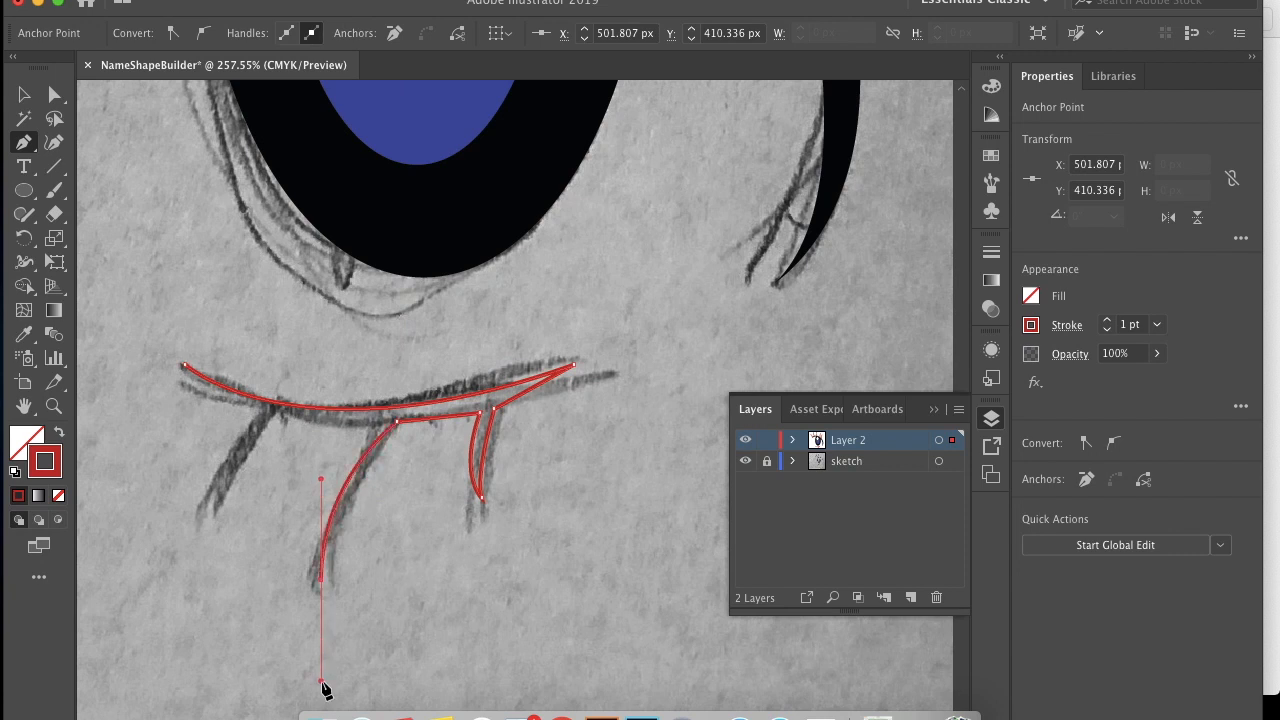
pyautogui.moveTo(373, 425); pyautogui.dragTo(449, 347)
pyautogui.click(373, 425)
pyautogui.click(273, 418)
pyautogui.moveTo(207, 524); pyautogui.dragTo(204, 583)
pyautogui.click(207, 524)
pyautogui.moveTo(260, 411); pyautogui.dragTo(332, 336)
pyautogui.click(185, 366)
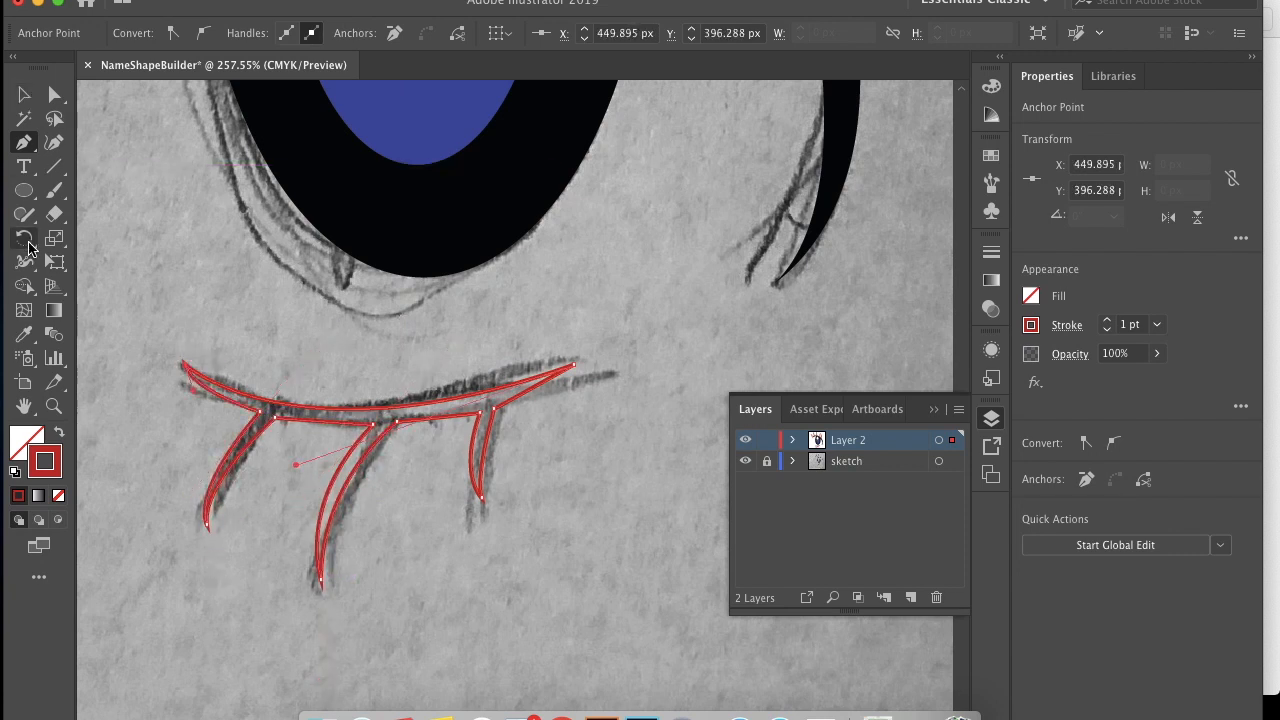
# - Give the lower eyelid shape the eye outline's near-black fill with the Eyedropper and fit the artboard in the window
pyautogui.press('i')
pyautogui.click(397, 232)
pyautogui.press('v')
pyautogui.press('super+0')
# - Hide the sketch layer and apply the eye outline's near-black fill without stroke to all upper eyelashes
pyautogui.click(745, 461)
pyautogui.moveTo(156, 136); pyautogui.dragTo(502, 218)
pyautogui.click(26, 334)
pyautogui.click(323, 358)
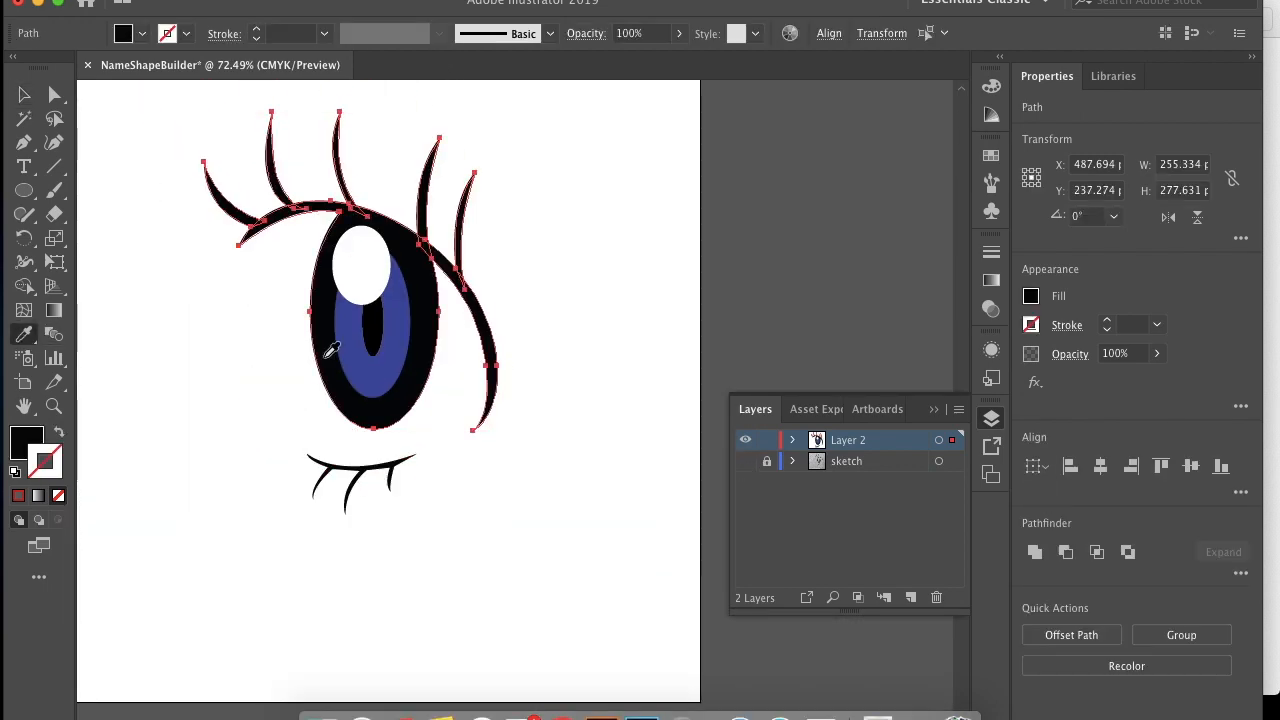
pyautogui.click(24, 95)
pyautogui.click(136, 192)
# - Move the second upper eyelash's left base anchor to about X 434, Y 186 px to blend it into the eyelid
pyautogui.scroll(4, 360, 178)
pyautogui.scroll(-4, 360, 177)
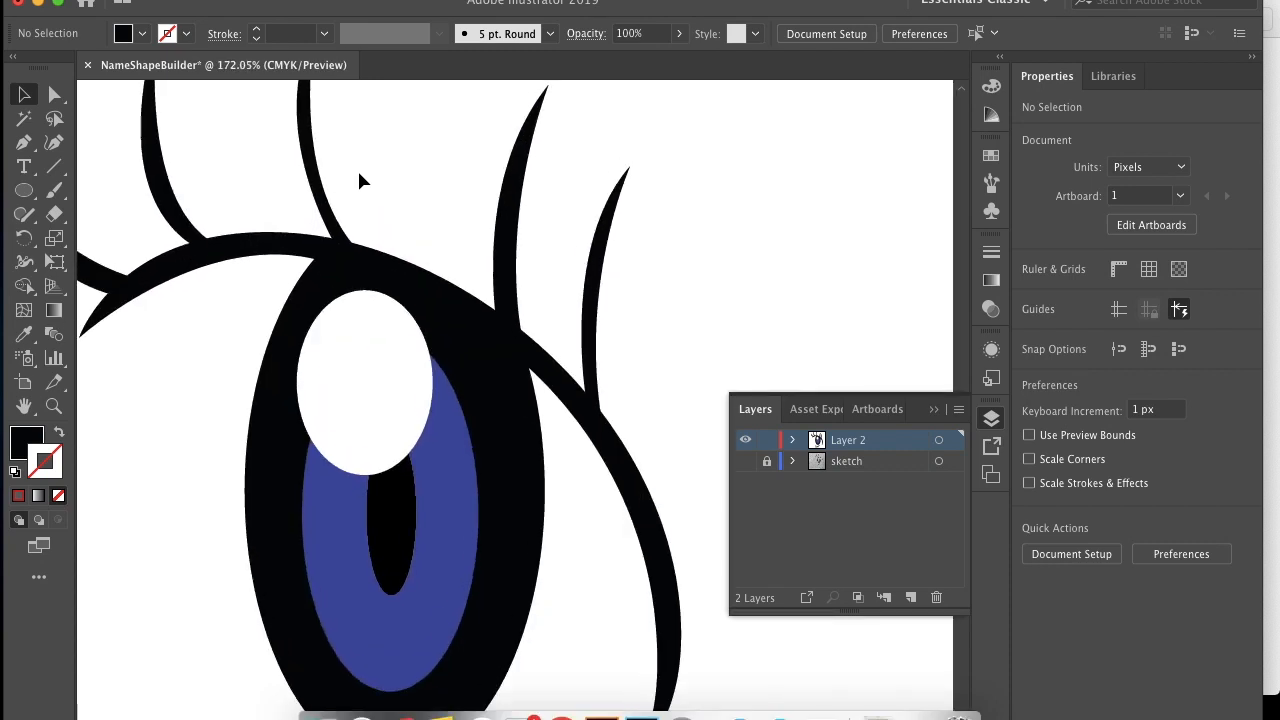
pyautogui.scroll(1, 361, 179)
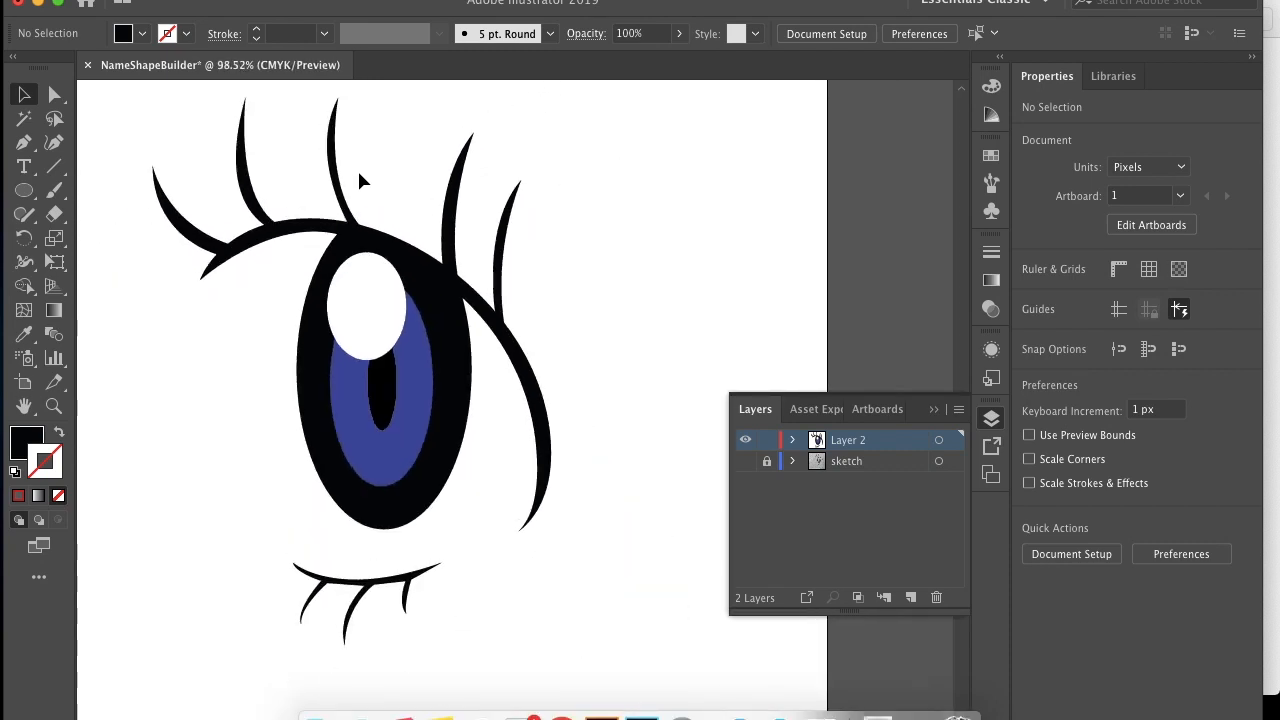
pyautogui.click(54, 96)
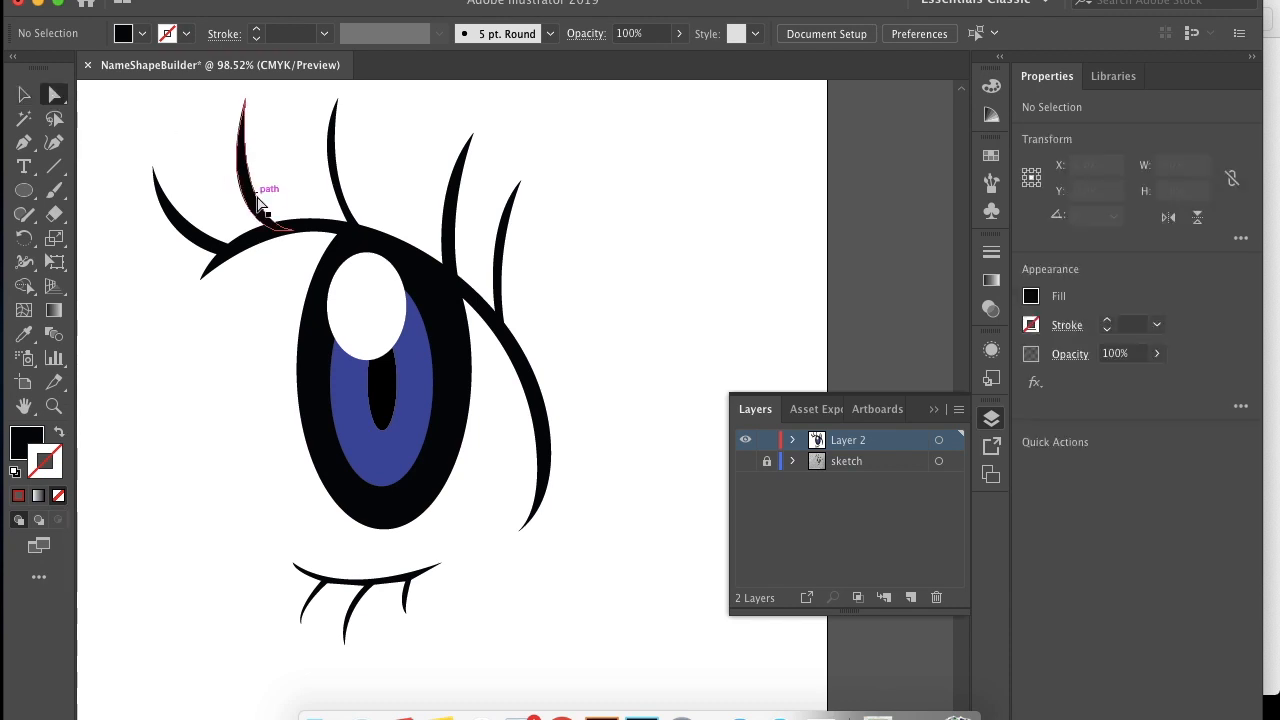
pyautogui.click(245, 101)
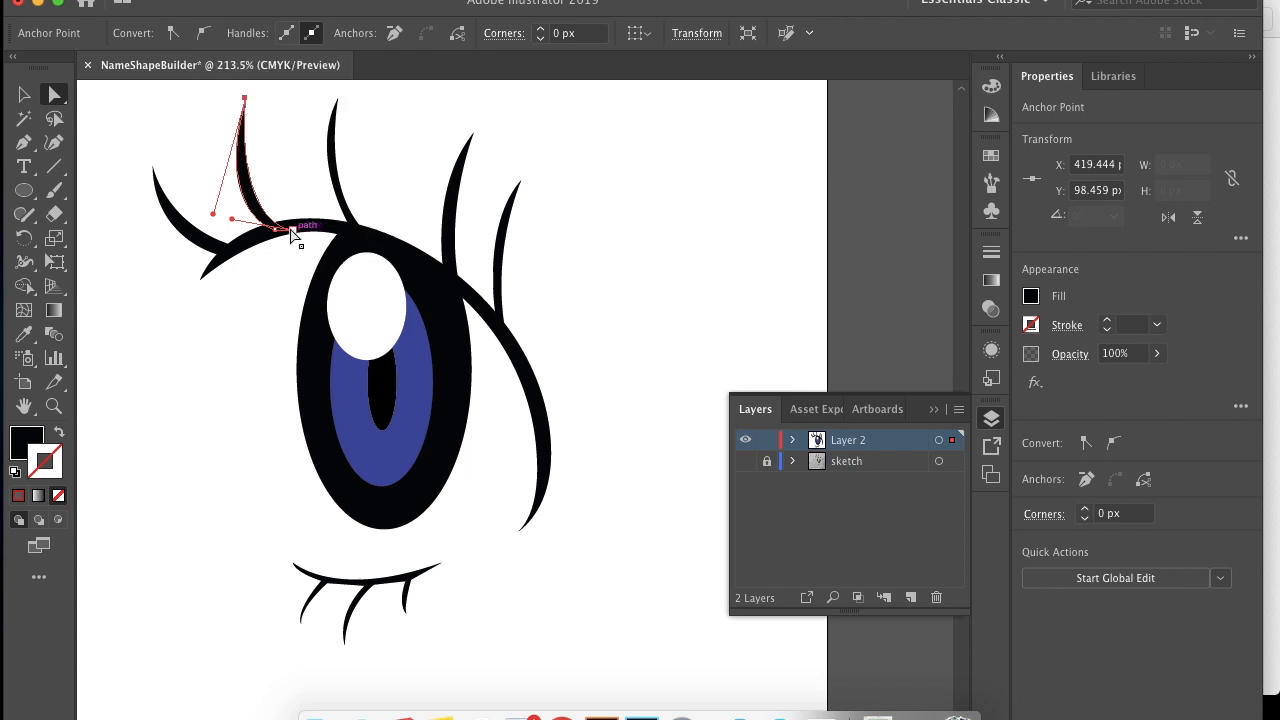
pyautogui.scroll(3, 290, 232)
pyautogui.moveTo(283, 396); pyautogui.dragTo(268, 408)
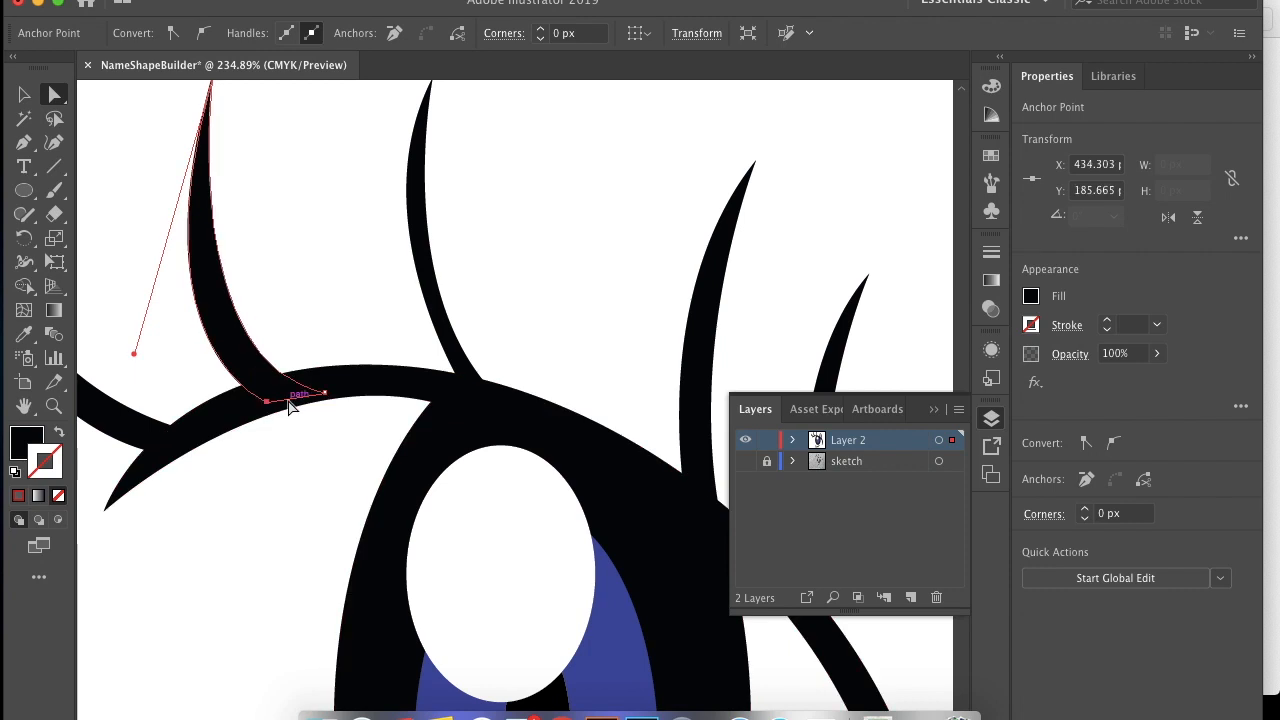
# - Move the left base anchors of the third and fifth upper eyelashes to about X 484, Y 182 px and X 575, Y 238 px
pyautogui.moveTo(462, 384); pyautogui.dragTo(453, 388)
pyautogui.hscroll(3, 627, 416)
pyautogui.scroll(-1, 627, 416)
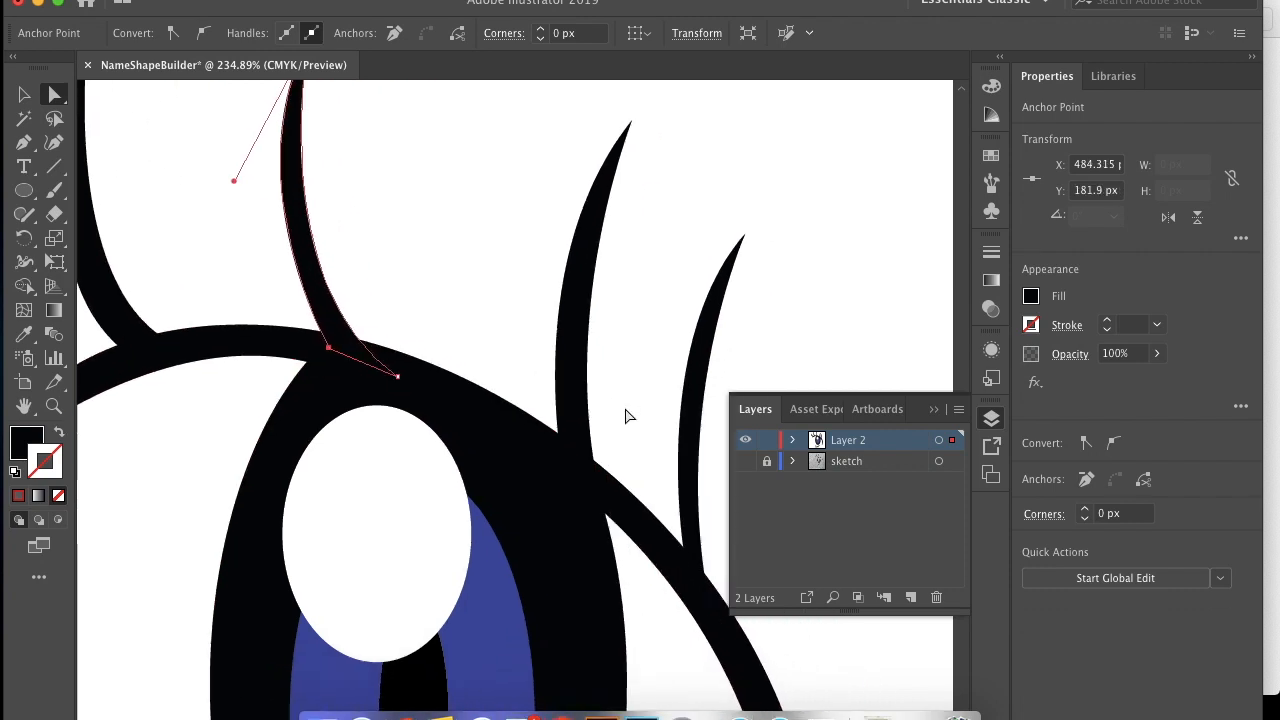
pyautogui.hscroll(3, 627, 416)
pyautogui.scroll(-1, 627, 416)
pyautogui.moveTo(605, 530); pyautogui.dragTo(591, 538)
pyautogui.scroll(-3, 605, 548)
pyautogui.hscroll(-2, 605, 548)
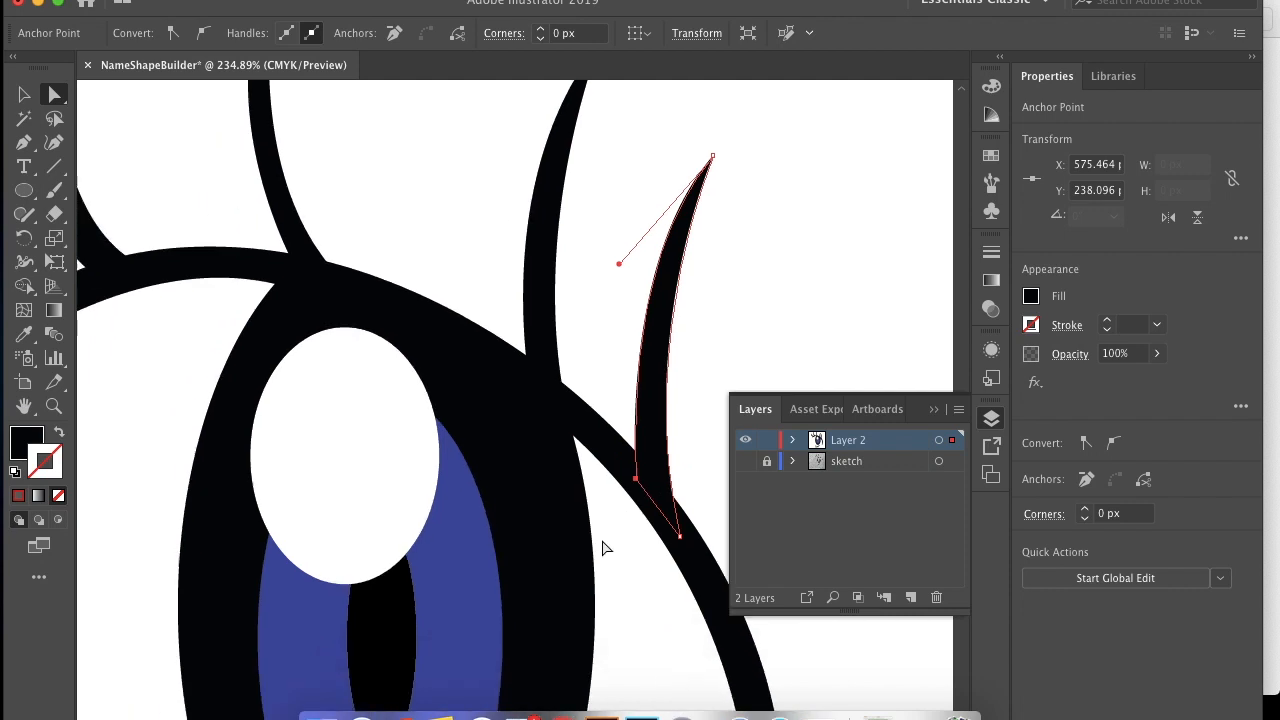
pyautogui.scroll(-3, 603, 545)
pyautogui.hscroll(-1, 603, 545)
pyautogui.scroll(-5, 603, 545)
pyautogui.click(24, 98)
pyautogui.click(121, 340)
# - Draw a closed eye-white shape between the upper and lower lids with the Pen tool and lengthen its lower-left curve handle
pyautogui.scroll(-3, 121, 340)
pyautogui.hscroll(1, 121, 340)
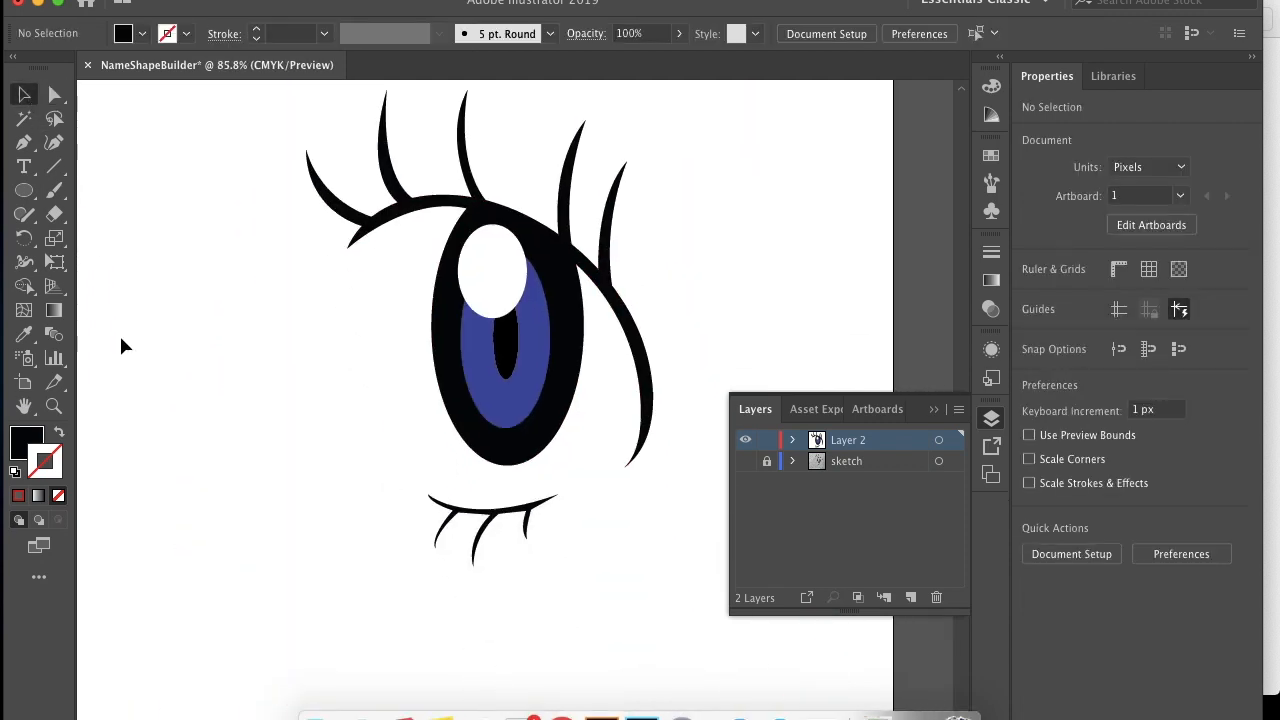
pyautogui.click(26, 192)
pyautogui.click(414, 201)
pyautogui.moveTo(625, 318); pyautogui.dragTo(693, 452)
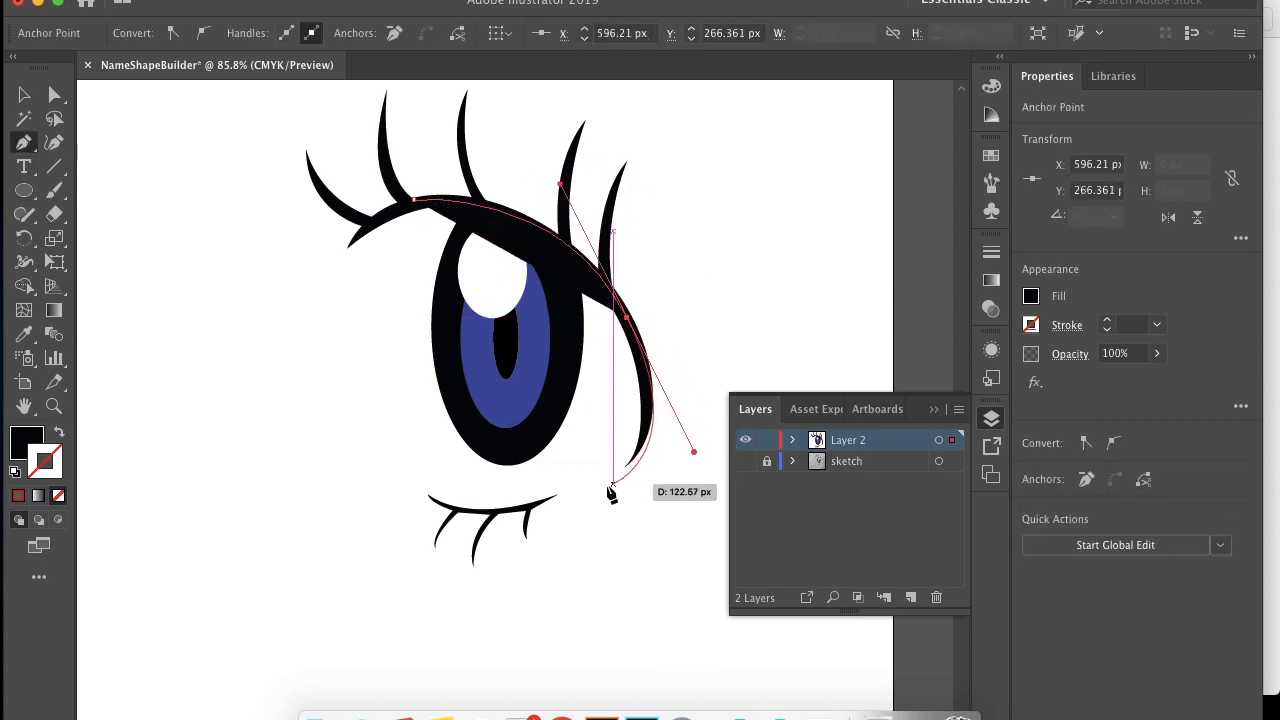
pyautogui.click(550, 496)
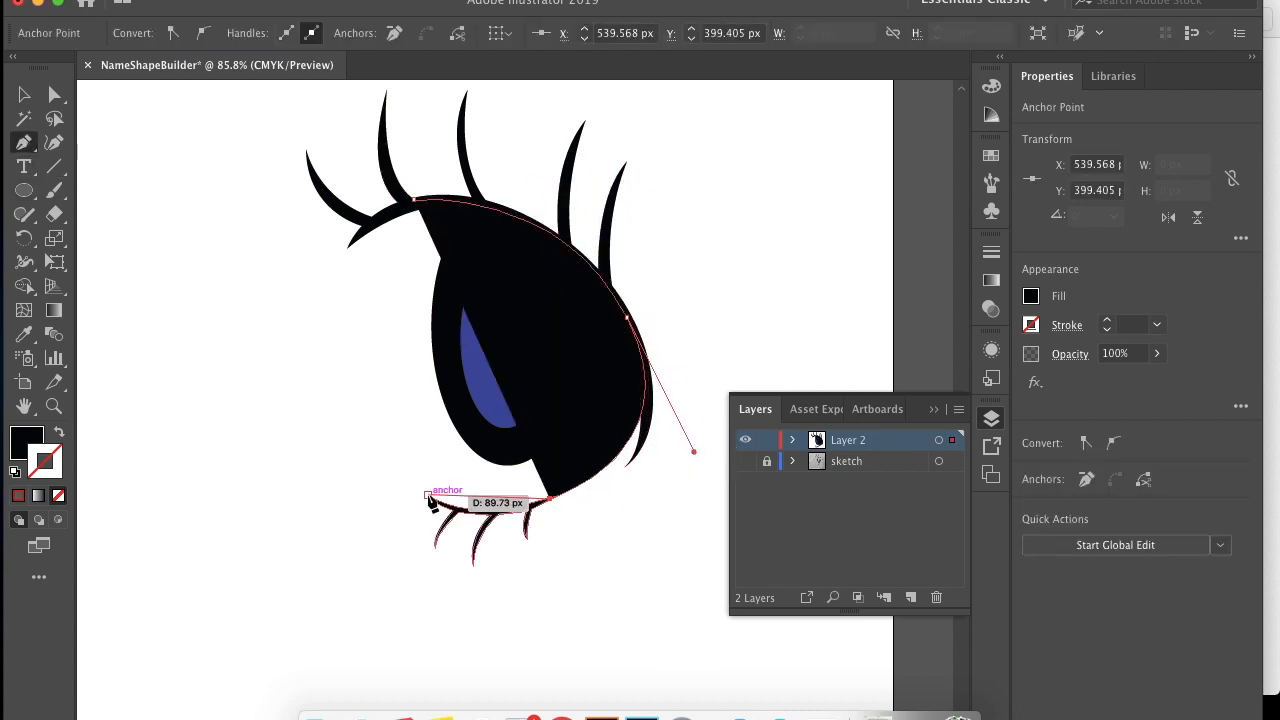
pyautogui.moveTo(428, 494); pyautogui.dragTo(393, 463)
pyautogui.moveTo(414, 201); pyautogui.dragTo(569, 152)
pyautogui.press('a')
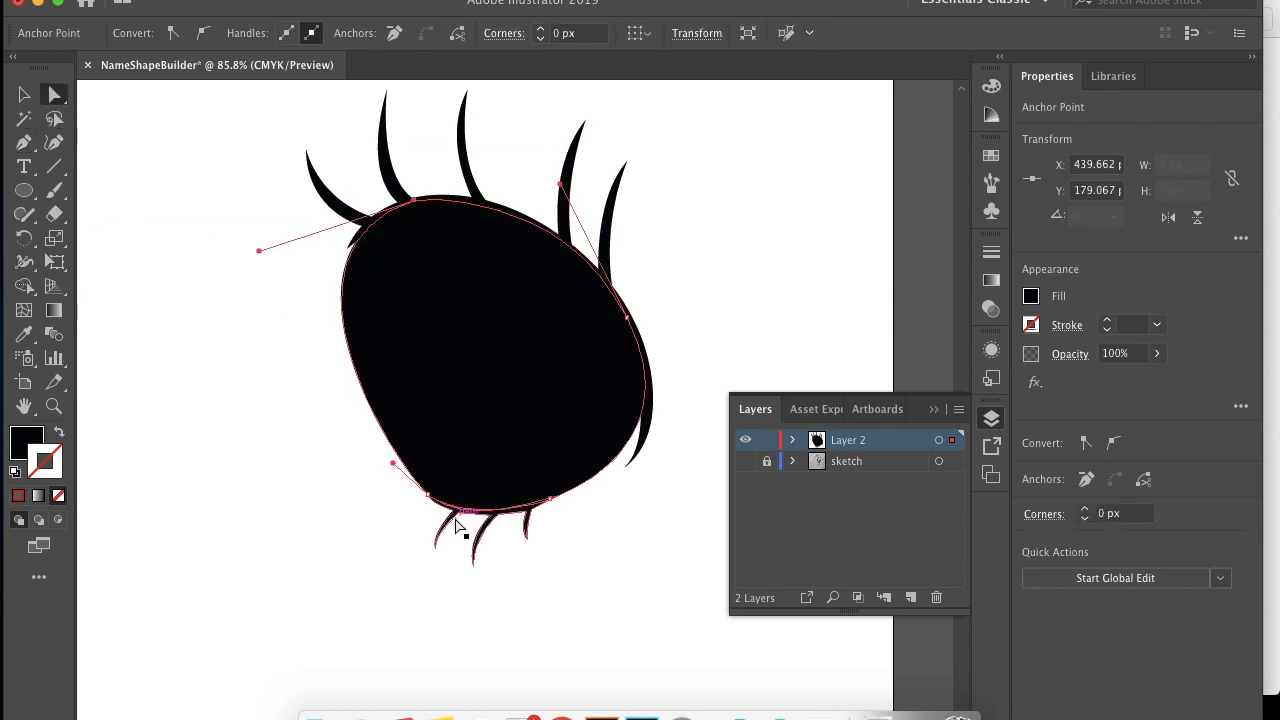
pyautogui.moveTo(393, 468); pyautogui.dragTo(355, 432)
# - Expand Layer 2 and move the eye-white path to the bottom of that layer's stack
pyautogui.click(792, 440)
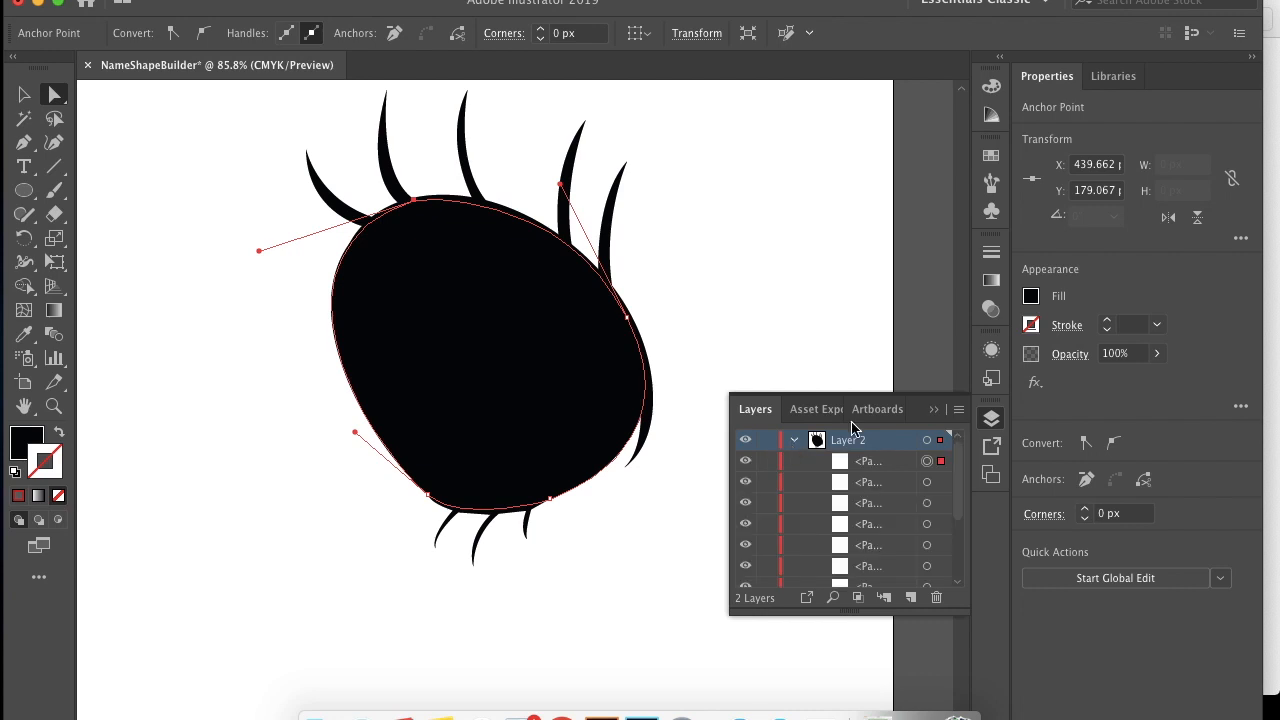
pyautogui.moveTo(919, 403); pyautogui.dragTo(906, 161)
pyautogui.moveTo(852, 373); pyautogui.dragTo(858, 628)
pyautogui.moveTo(900, 220); pyautogui.dragTo(876, 438)
# - Fill the eye-white shape with a very light cyan blue
pyautogui.doubleClick(24, 455)
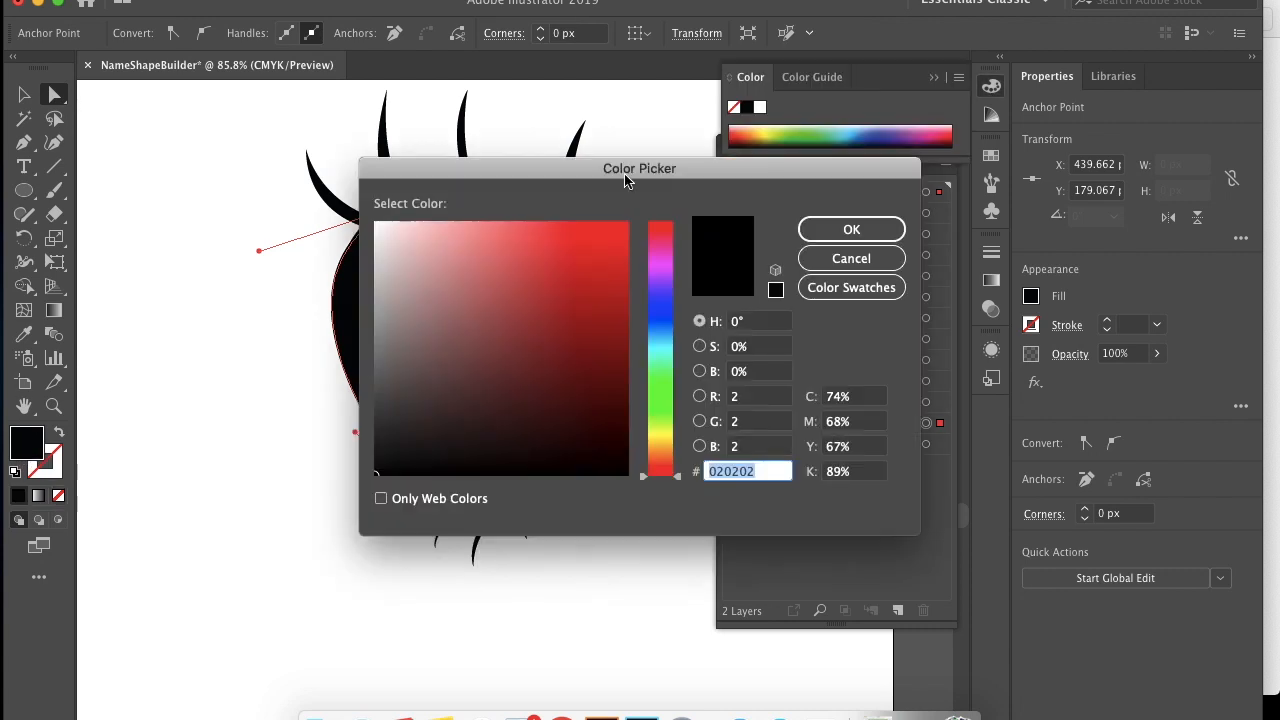
pyautogui.click(668, 346)
pyautogui.click(406, 223)
pyautogui.press('Return')
pyautogui.click(134, 286)
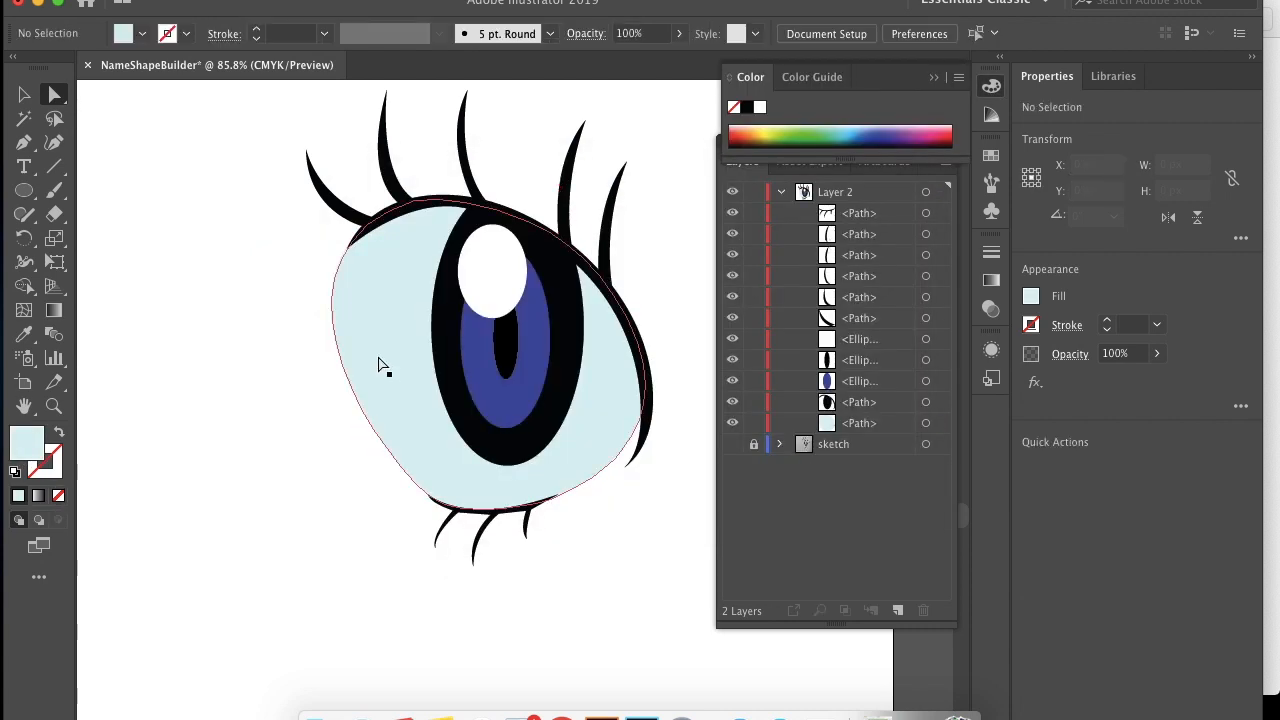
# - Reshape the eye-white's left and right curves to sit further inward and adjust its lower-right corner at the lower lid
pyautogui.click(336, 300)
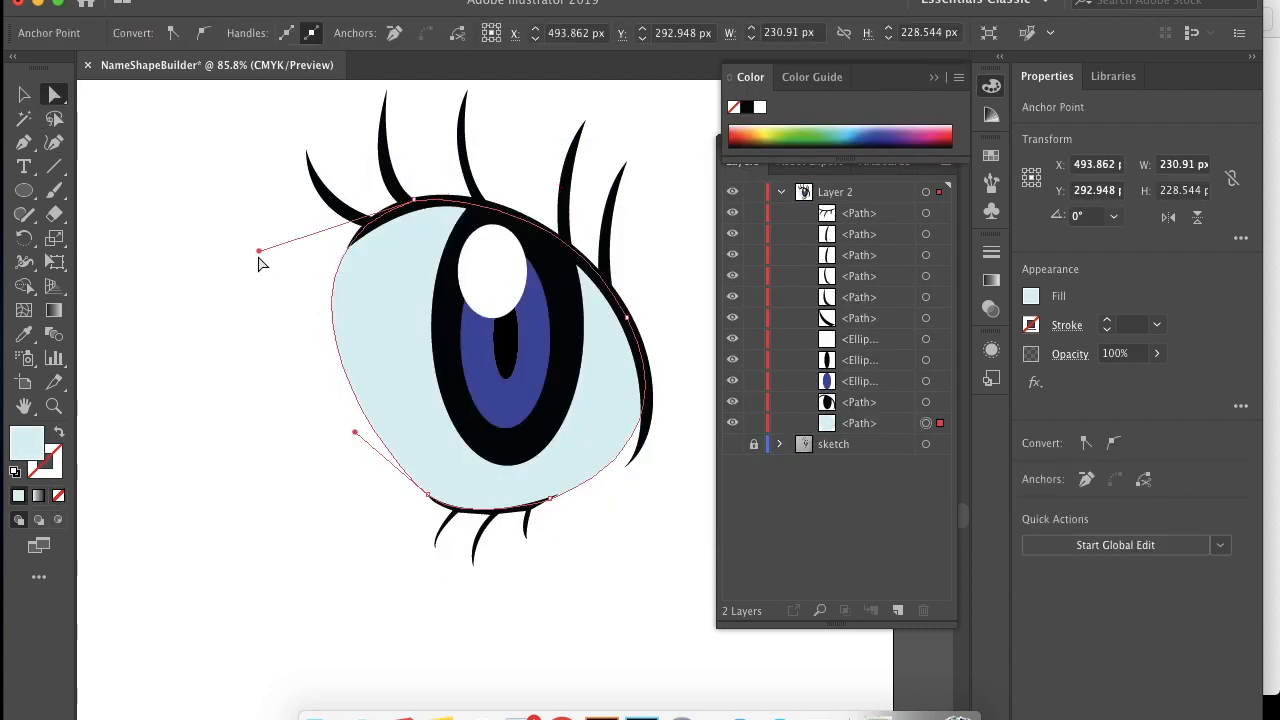
pyautogui.press('BackSpace')
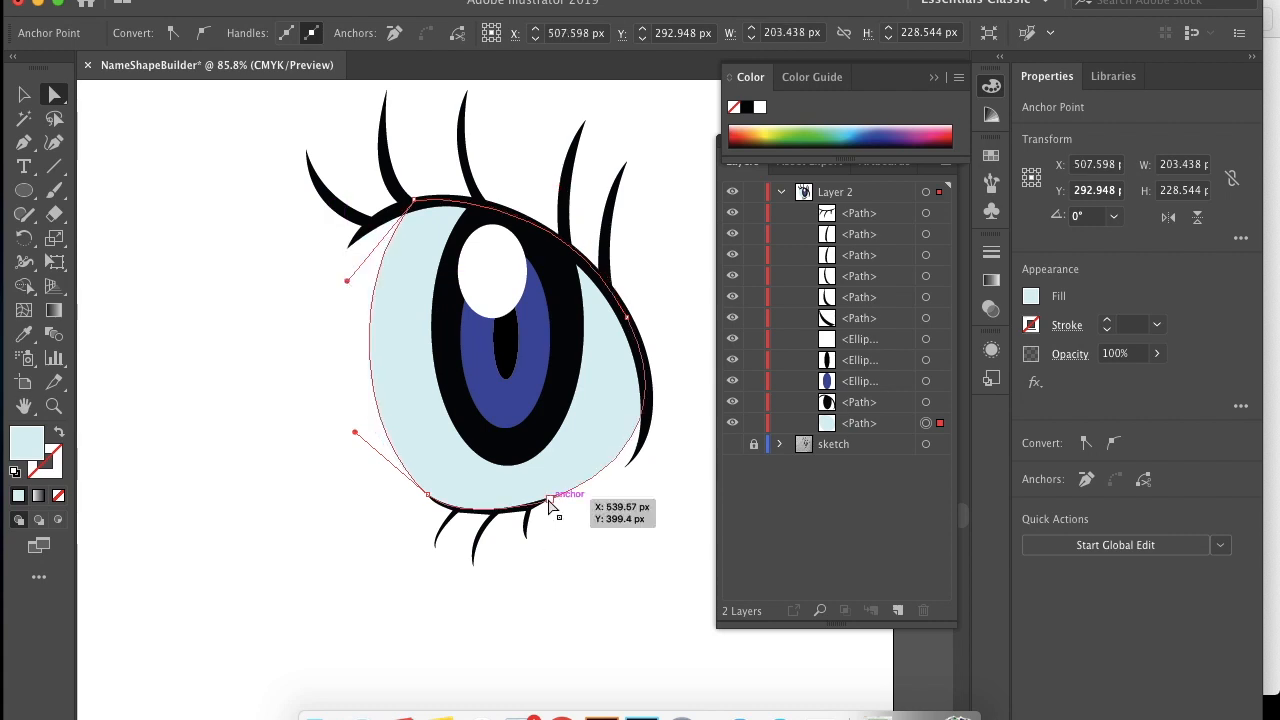
pyautogui.click(627, 317)
pyautogui.moveTo(693, 452); pyautogui.dragTo(667, 416)
pyautogui.click(396, 548)
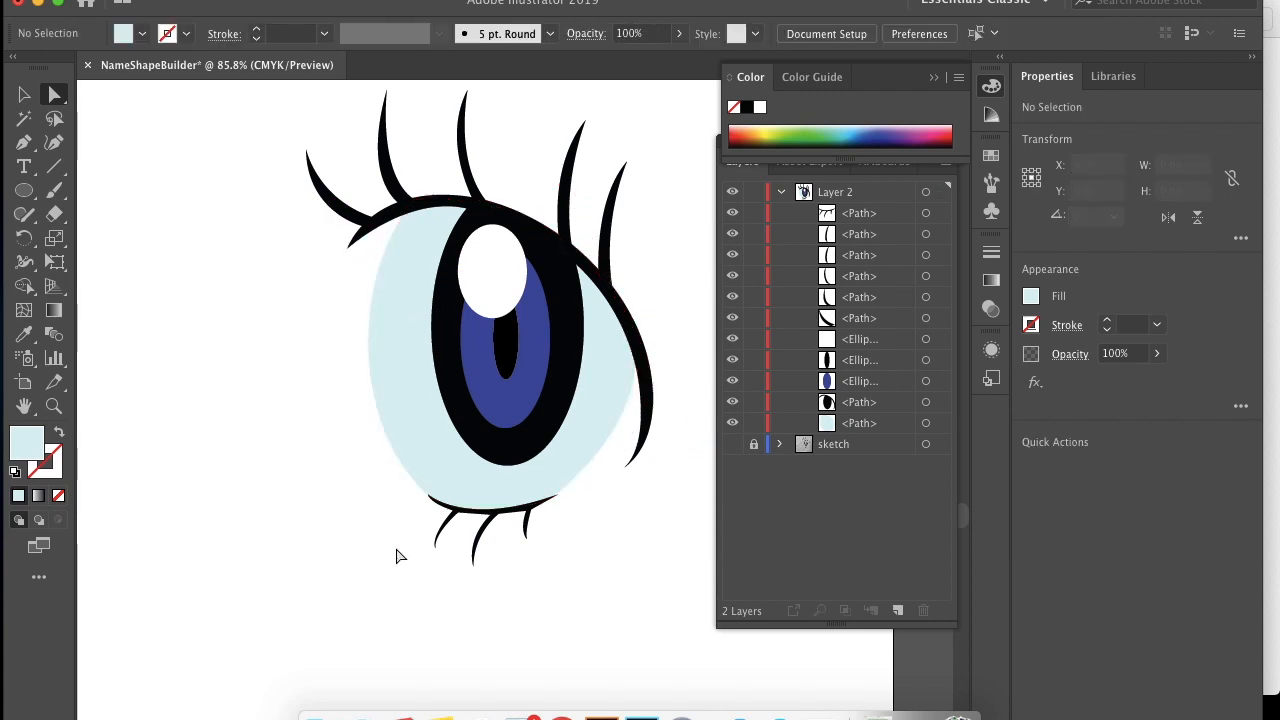
pyautogui.click(572, 476)
pyautogui.click(548, 498)
pyautogui.moveTo(559, 503); pyautogui.dragTo(600, 492)
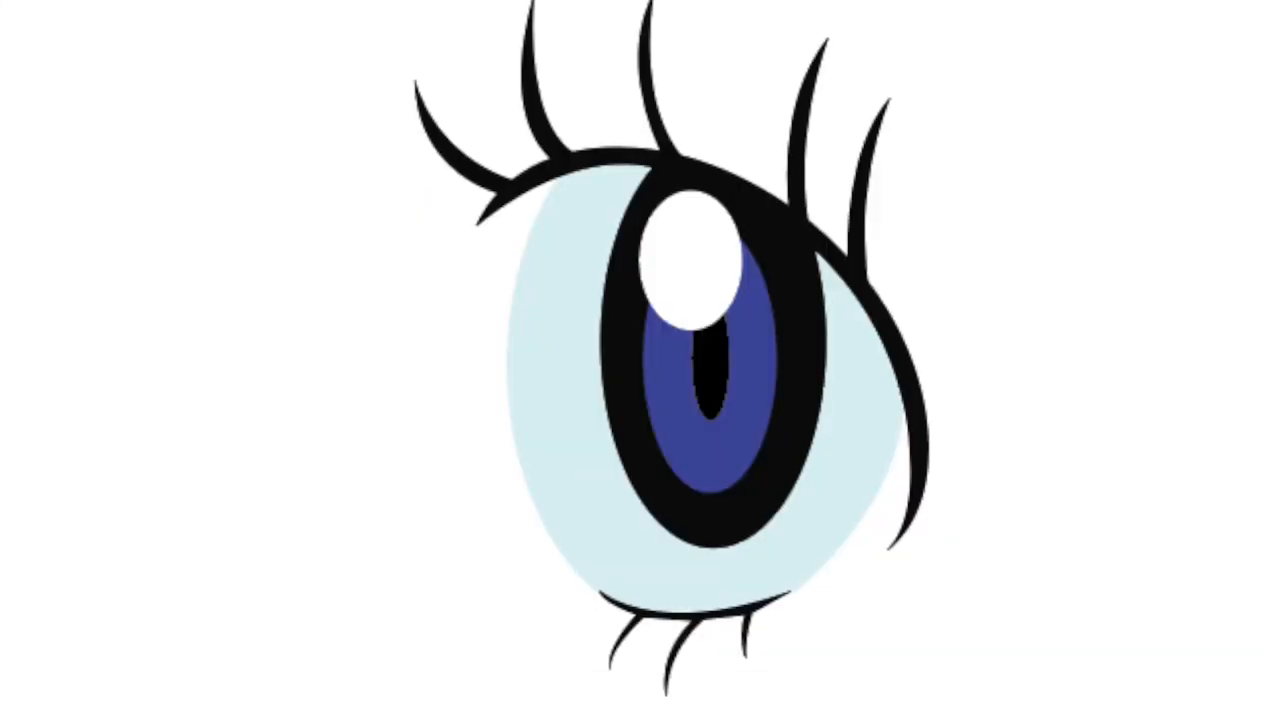